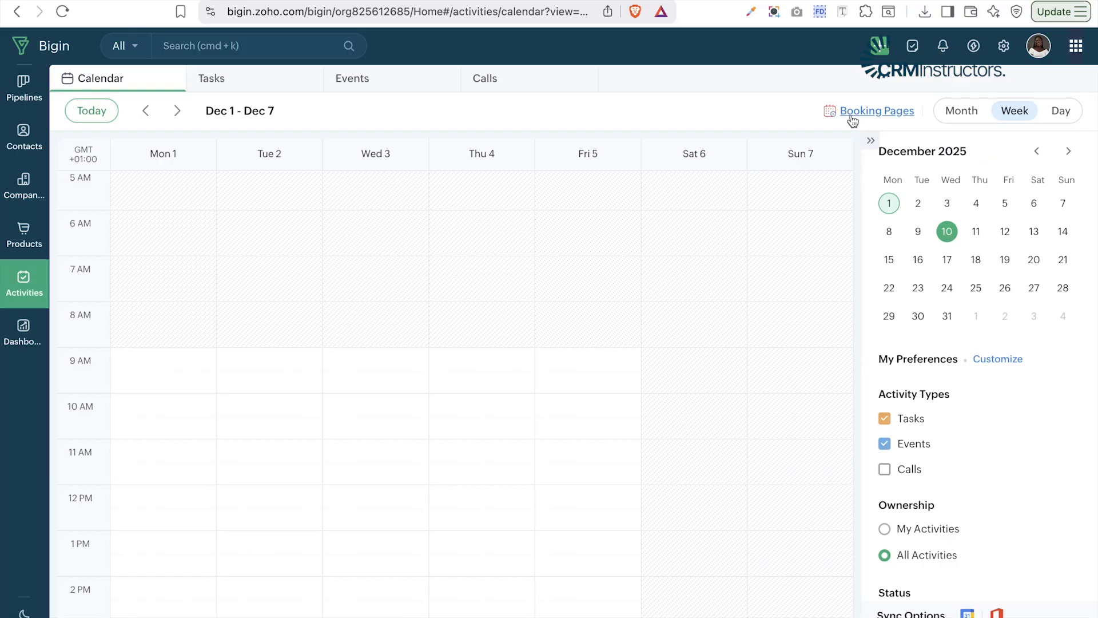
- Go from the Activities calendar to the Booking Pages settings
{"action": "left_click", "coordinate": [850, 114]}
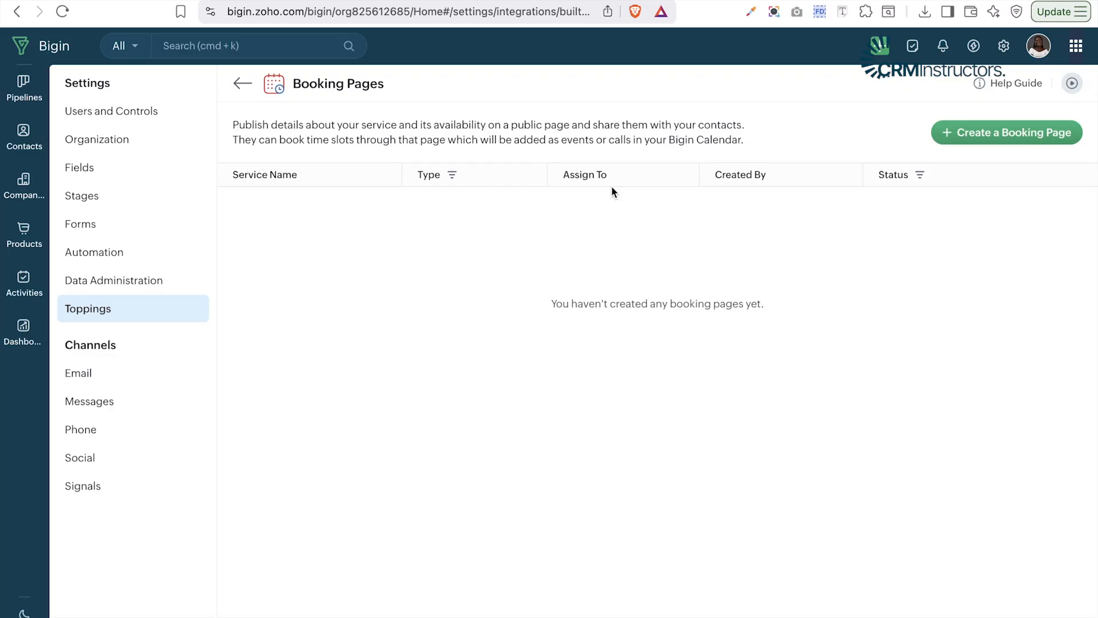
- Create a new One-on-One booking page and reach its Basic Info form
{"action": "left_click", "coordinate": [1014, 127]}
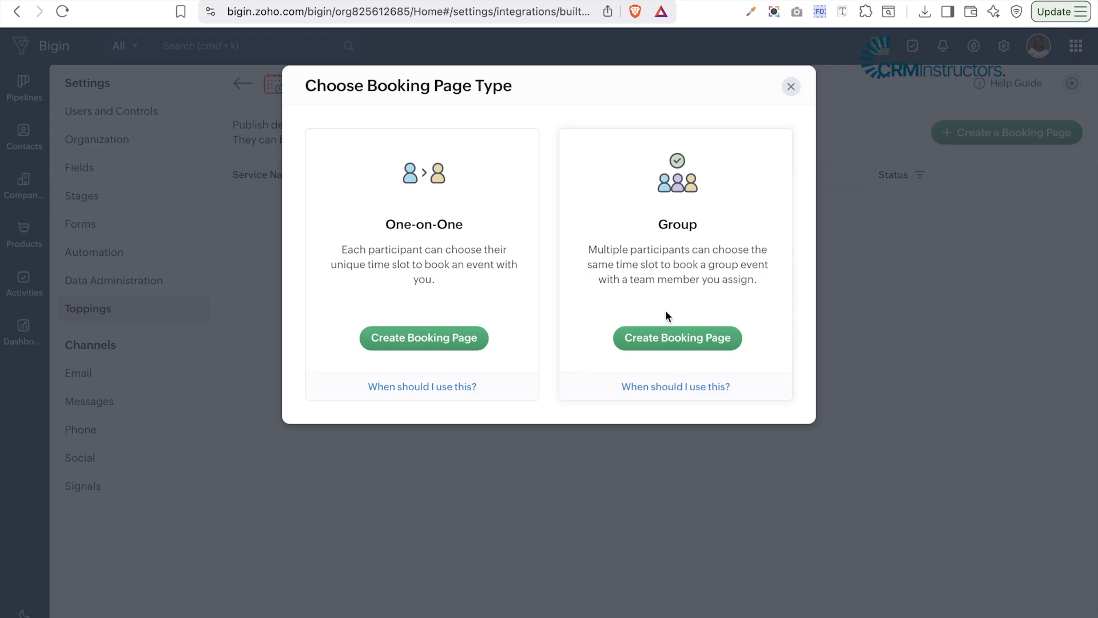
{"action": "left_click", "coordinate": [446, 346]}
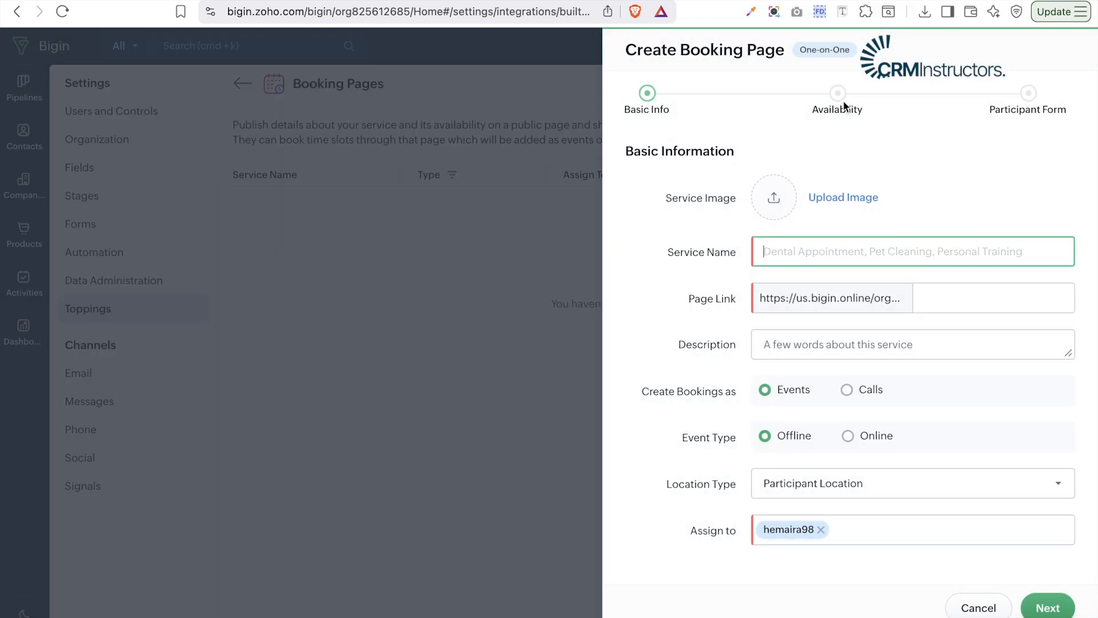
{"action": "scroll", "coordinate": [838, 198], "scroll_direction": "down", "scroll_amount": 1}
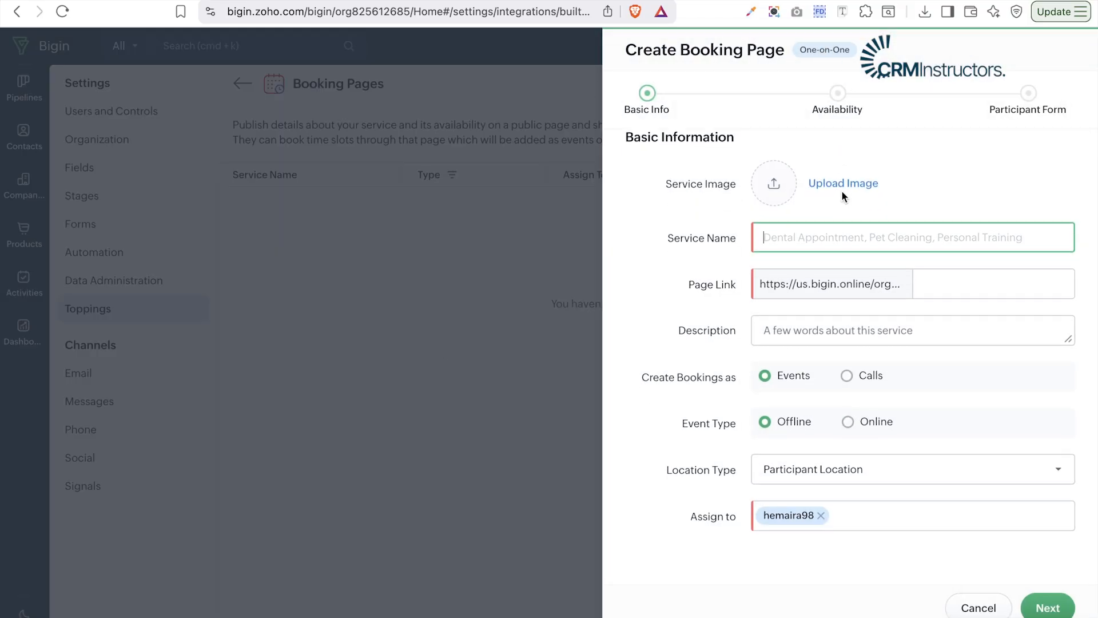
- Upload crminstru logo.png, found by searching 'logo', as the service image
{"action": "left_click", "coordinate": [843, 185]}
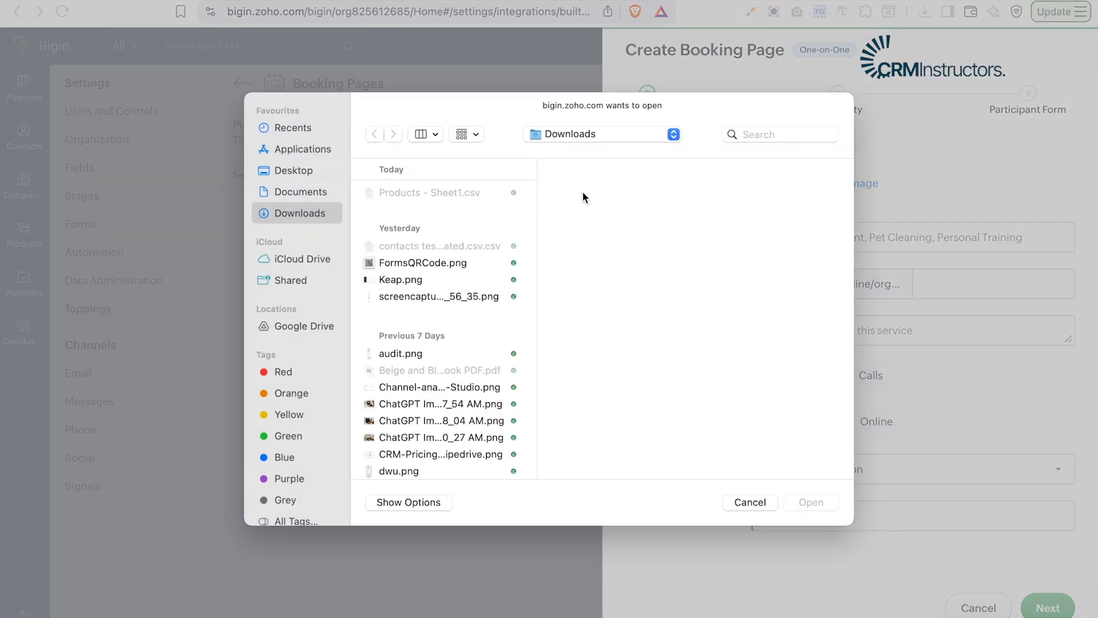
{"action": "left_click", "coordinate": [750, 130]}
{"action": "type", "text": "lo"}
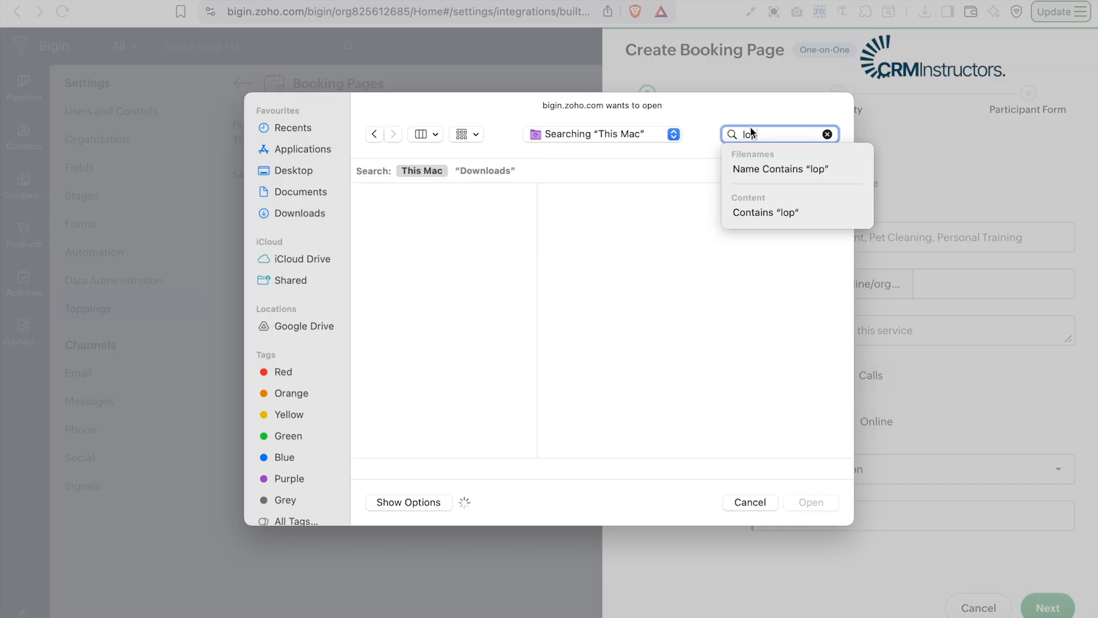
{"action": "type", "text": "go"}
{"action": "key", "text": "Down"}
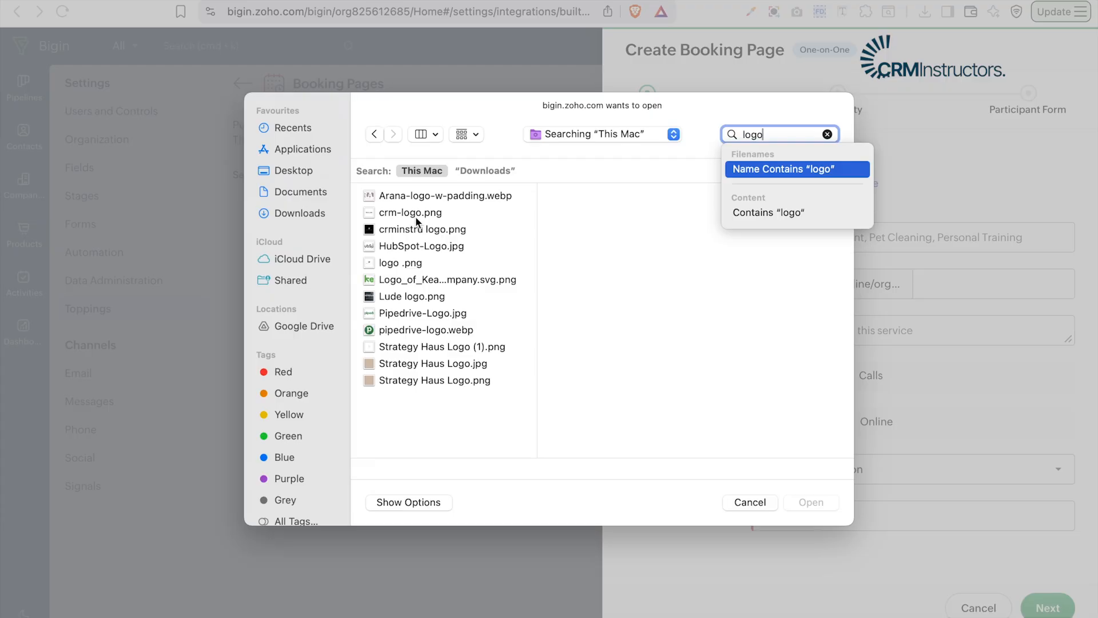
{"action": "left_click", "coordinate": [417, 229]}
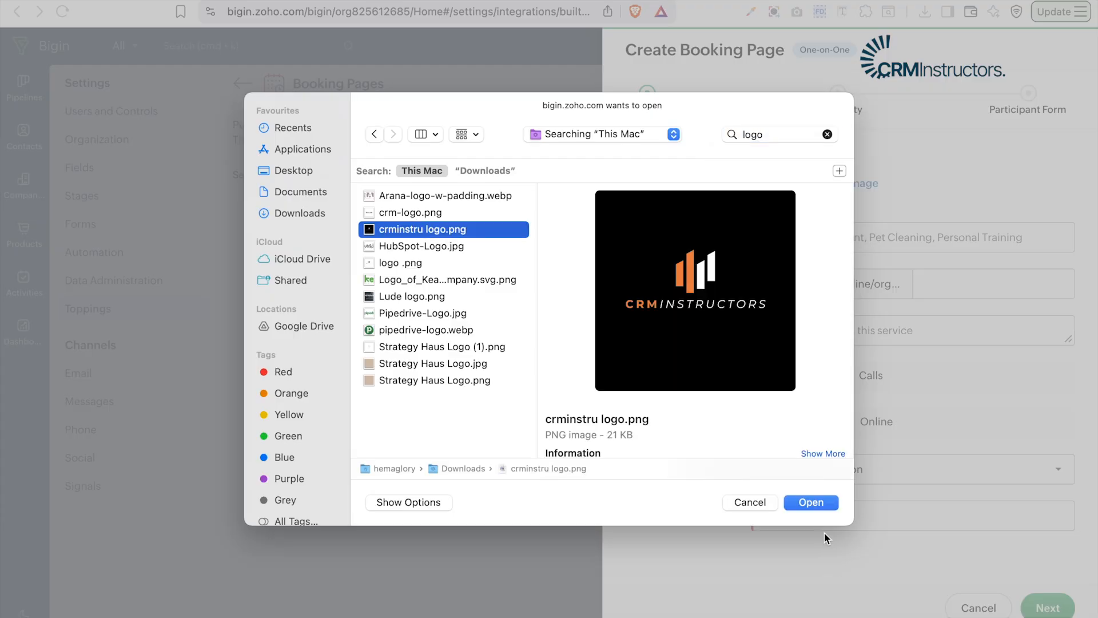
{"action": "left_click", "coordinate": [818, 503]}
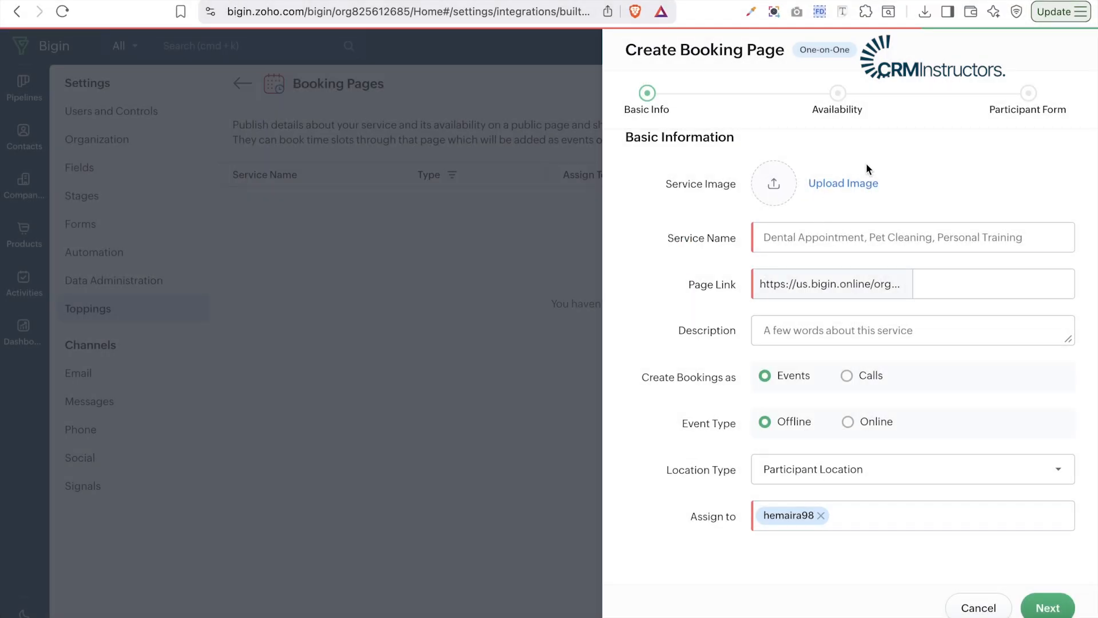
- Name the service 'Consultation Call' with the page link consultation-call
{"action": "left_click", "coordinate": [902, 247]}
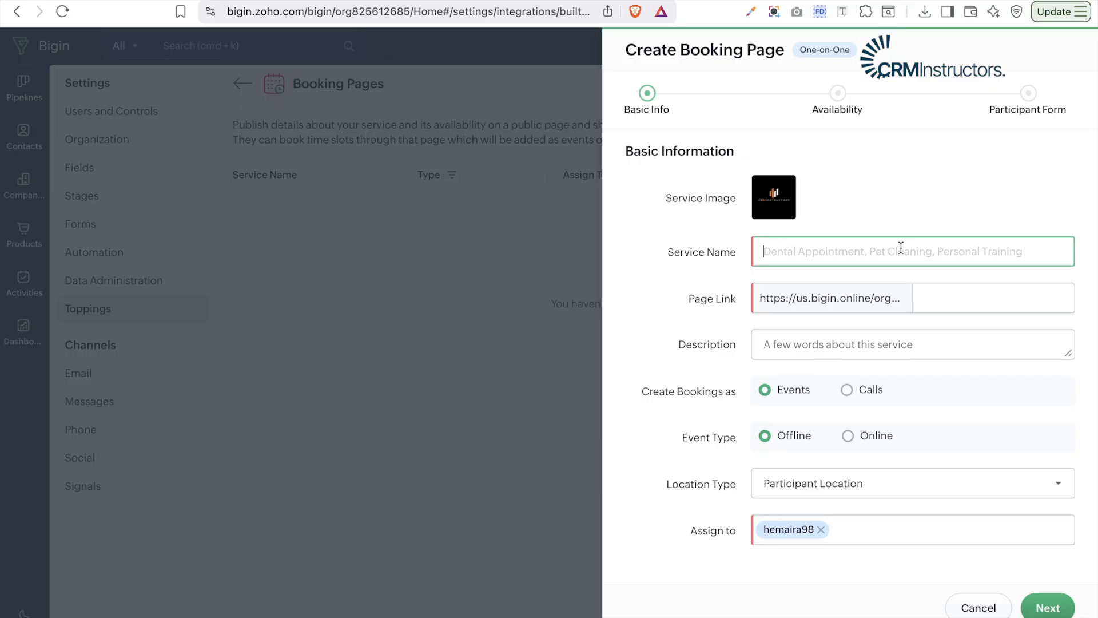
{"action": "key", "text": "Caps_Lock"}
{"action": "type", "text": "Con"}
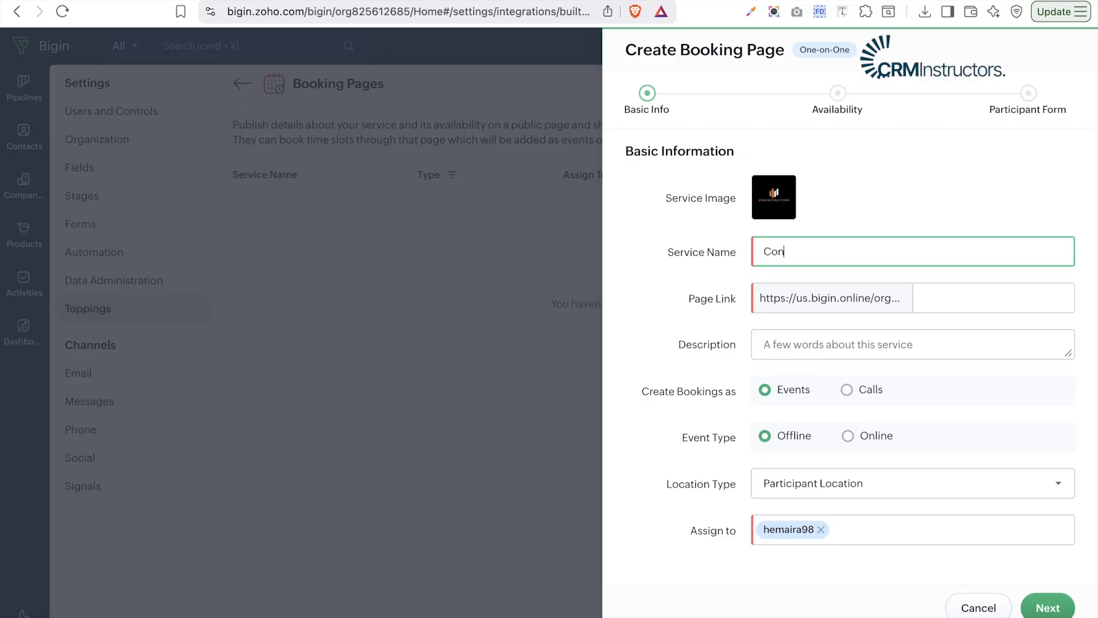
{"action": "type", "text": "sultation c"}
{"action": "key", "text": "BackSpace"}
{"action": "key", "text": "BackSpace"}
{"action": "key", "text": "Caps_Lock"}
{"action": "type", "text": "Call"}
{"action": "left_click", "coordinate": [1015, 295]}
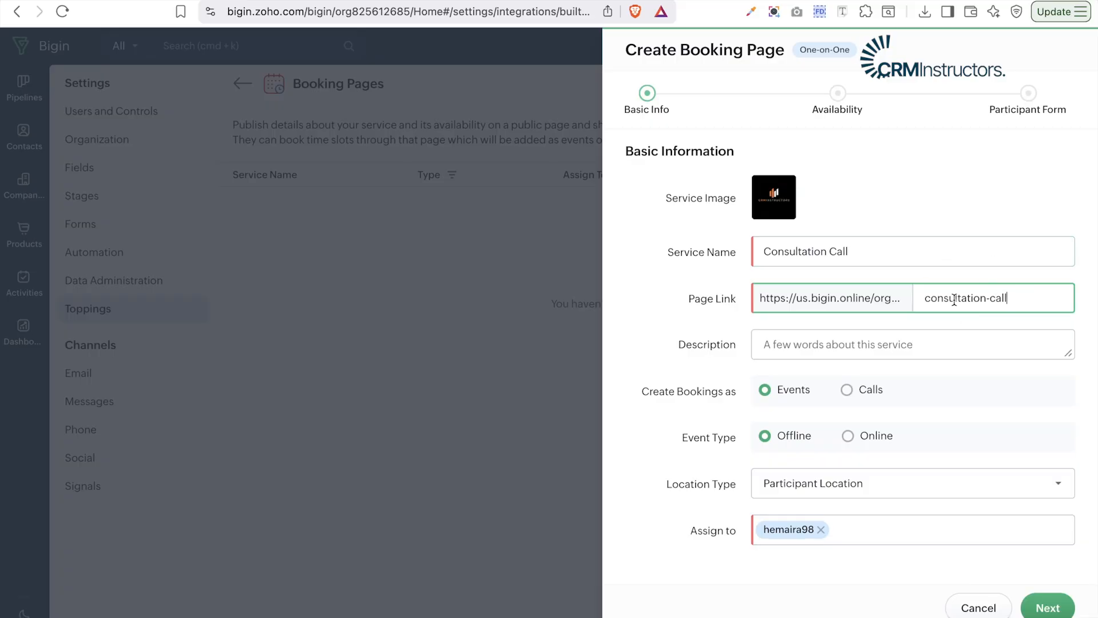
- Describe it as 'This is a call that will help us understand what you need'
{"action": "left_click", "coordinate": [859, 340]}
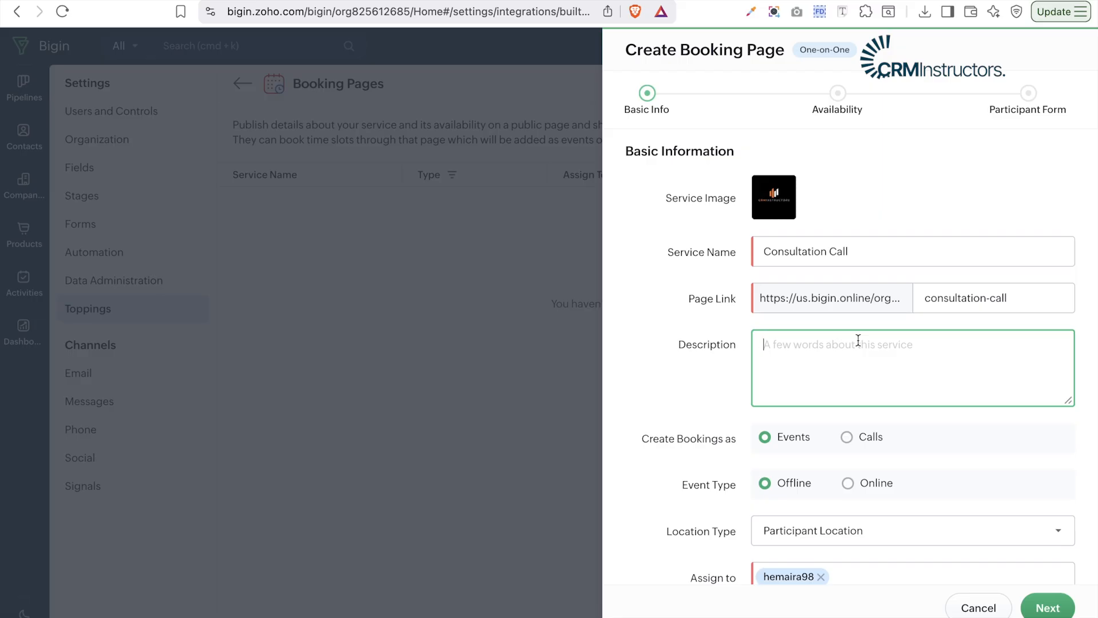
{"action": "type", "text": "This is a"}
{"action": "type", "text": "call that will help us understand what you need"}
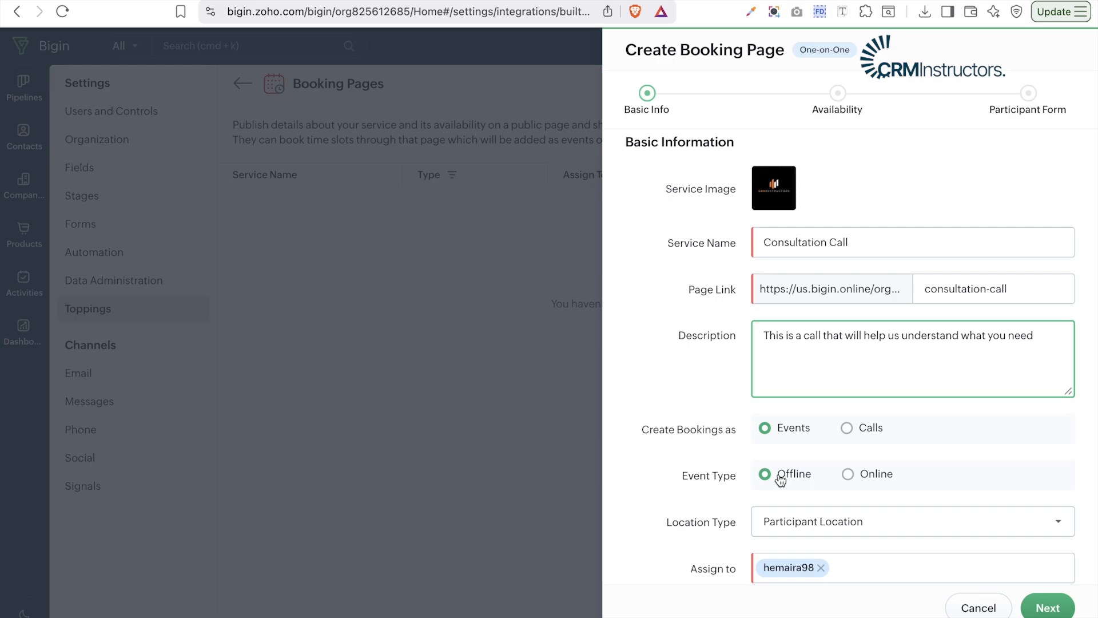
{"action": "scroll", "coordinate": [780, 474], "scroll_direction": "down", "scroll_amount": 2}
{"action": "scroll", "coordinate": [779, 475], "scroll_direction": "up", "scroll_amount": 2}
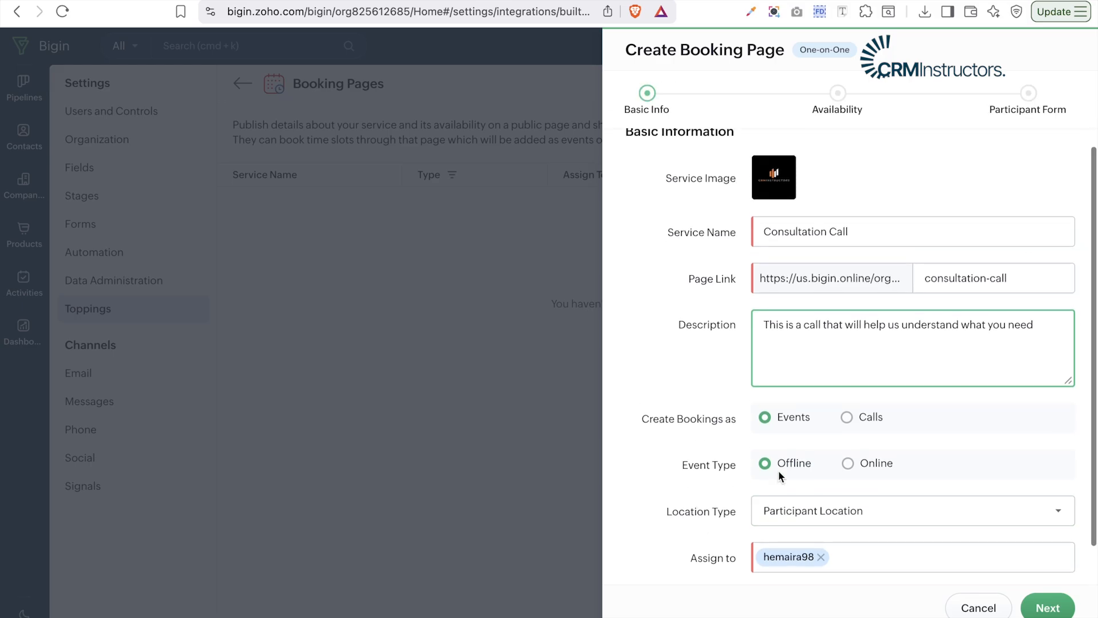
- Make the event Online with Zoho Meeting as provider, dismissing the Zoom prompt, and continue
{"action": "left_click", "coordinate": [852, 526]}
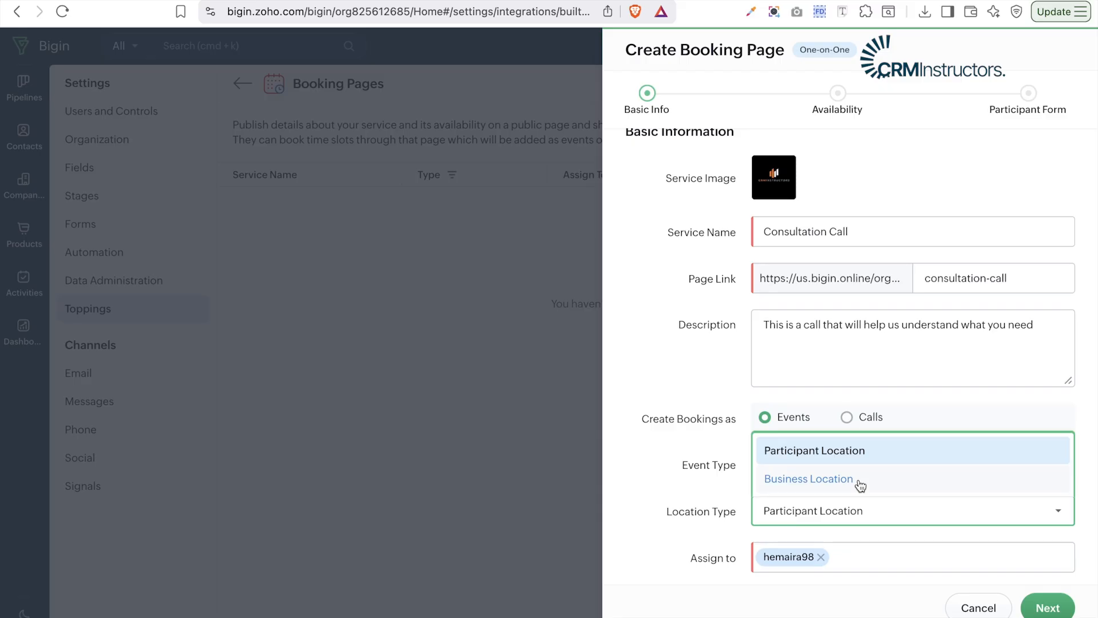
{"action": "left_click", "coordinate": [853, 449]}
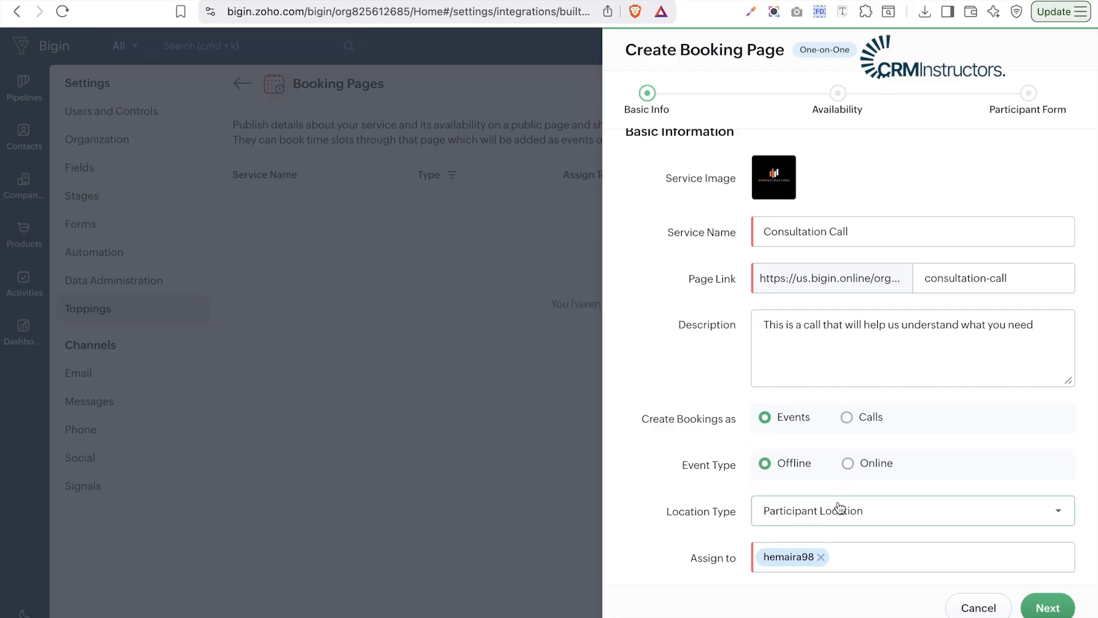
{"action": "left_click", "coordinate": [846, 464]}
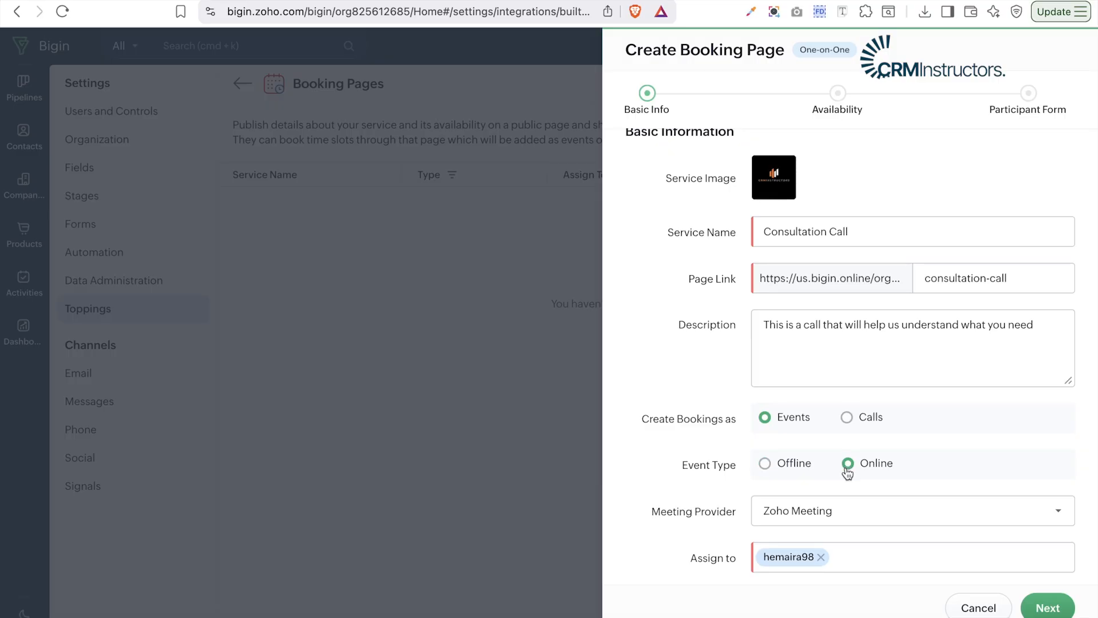
{"action": "left_click", "coordinate": [867, 519]}
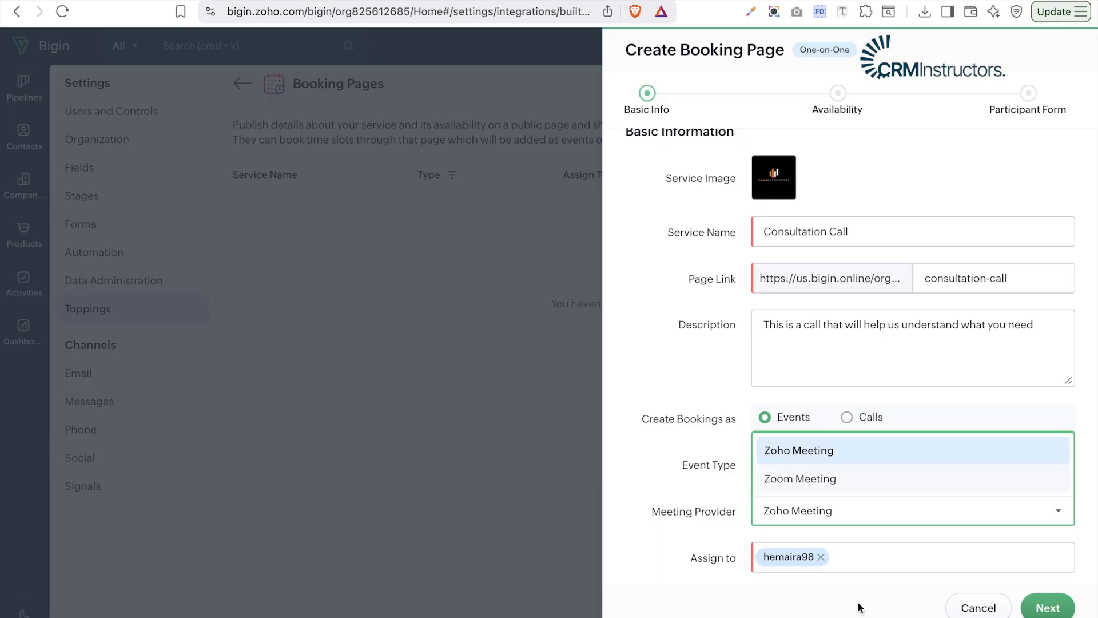
{"action": "left_click", "coordinate": [842, 489]}
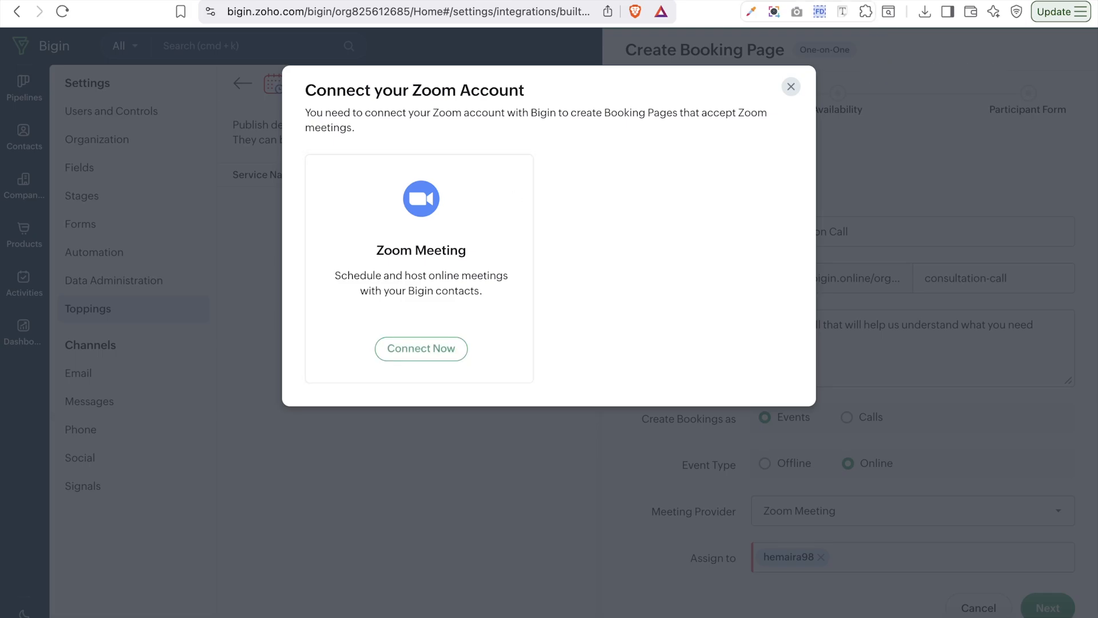
{"action": "left_click", "coordinate": [791, 89]}
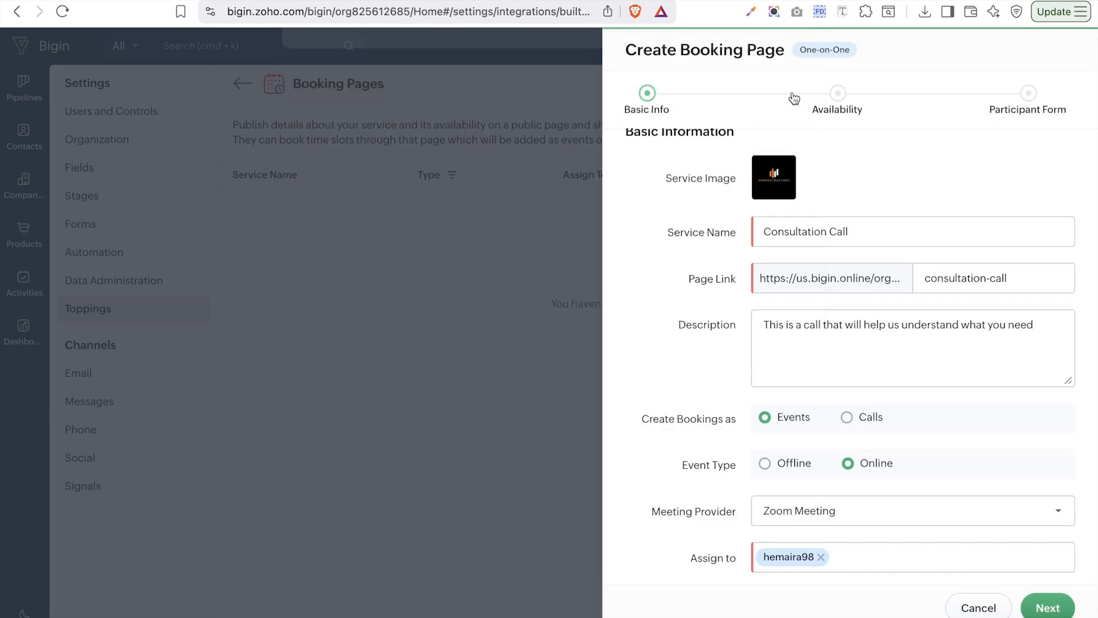
{"action": "left_click", "coordinate": [827, 511]}
{"action": "left_click", "coordinate": [815, 453]}
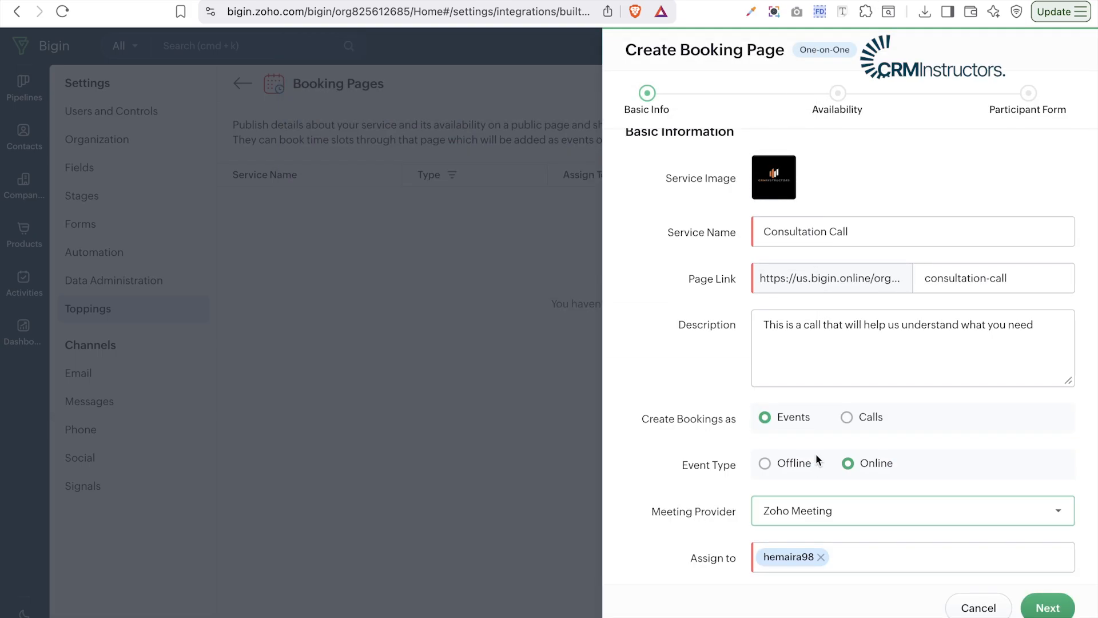
{"action": "left_click", "coordinate": [843, 560]}
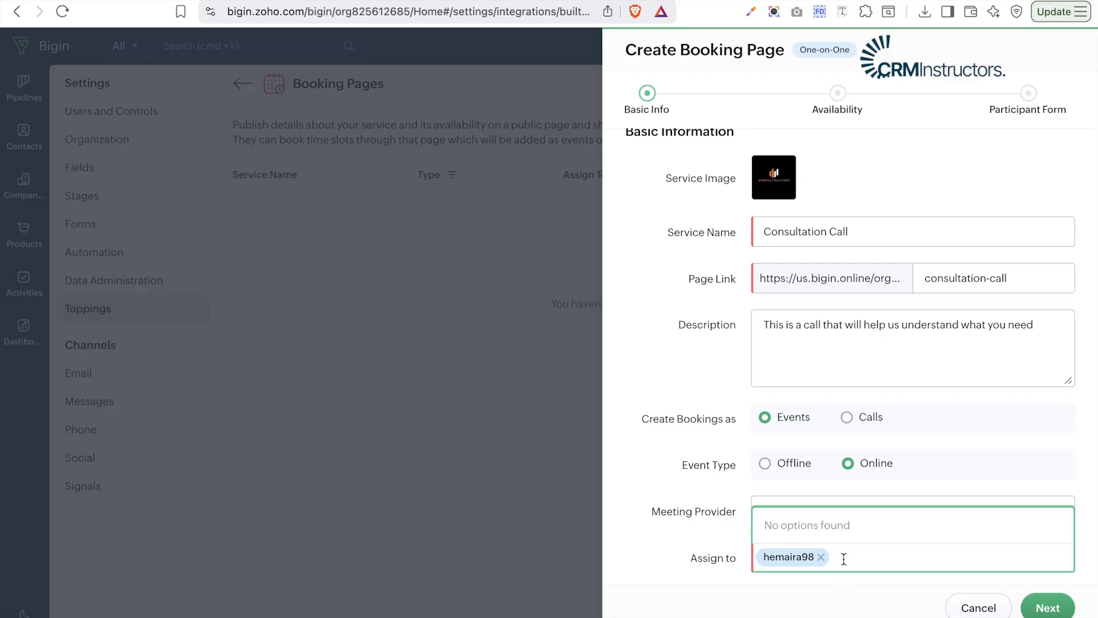
{"action": "left_click", "coordinate": [1047, 607]}
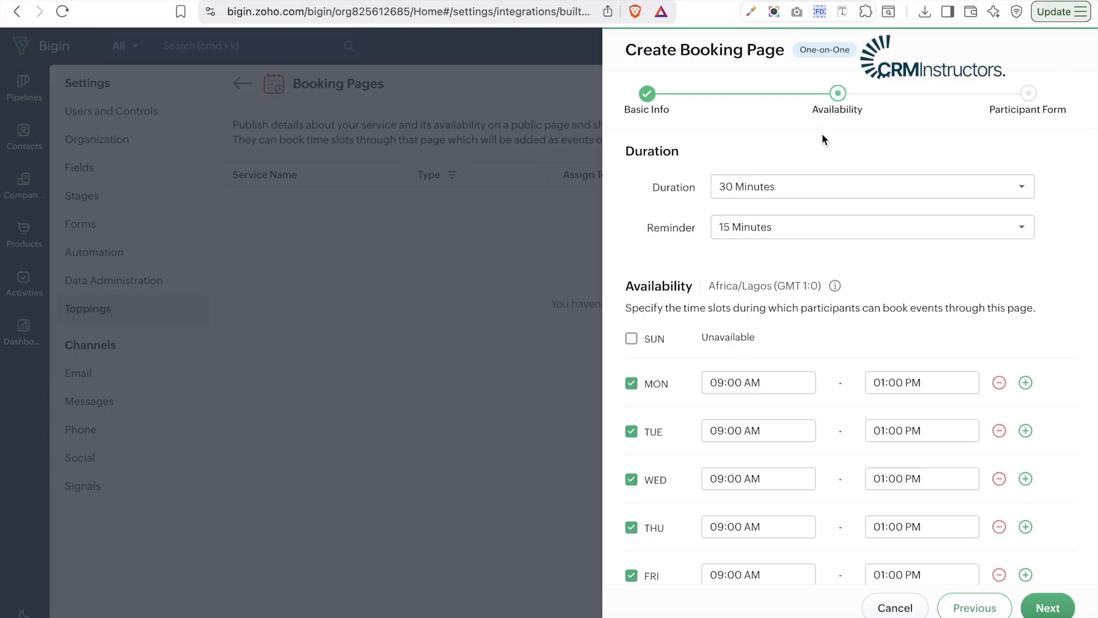
- Keep the 30-minute duration and the 15-minute reminder
{"action": "left_click", "coordinate": [782, 195]}
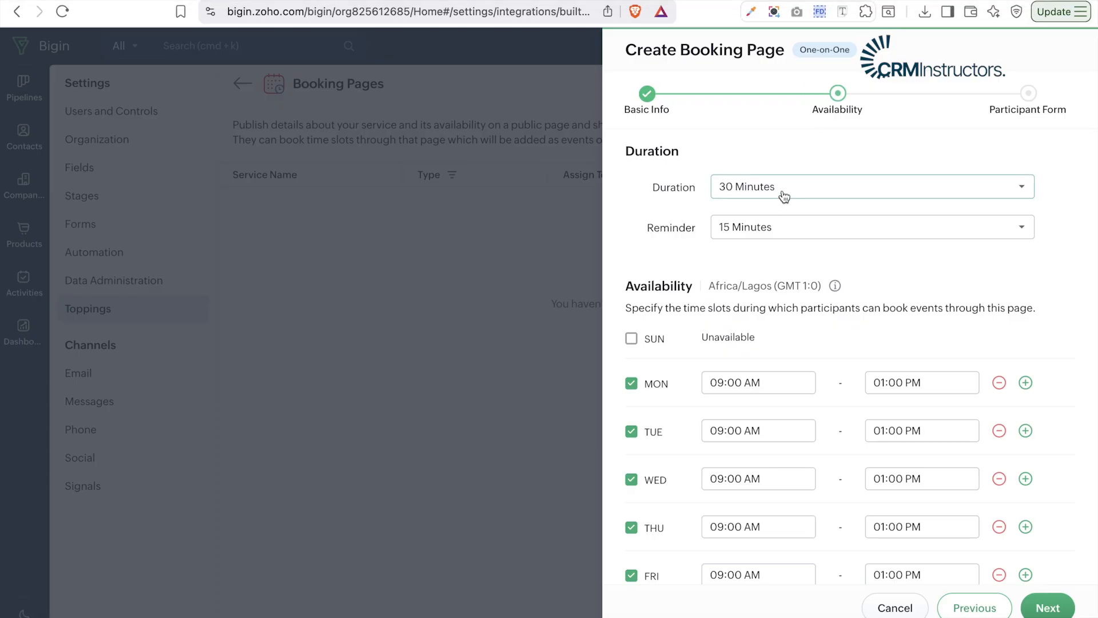
{"action": "scroll", "coordinate": [737, 379], "scroll_direction": "down", "scroll_amount": 1}
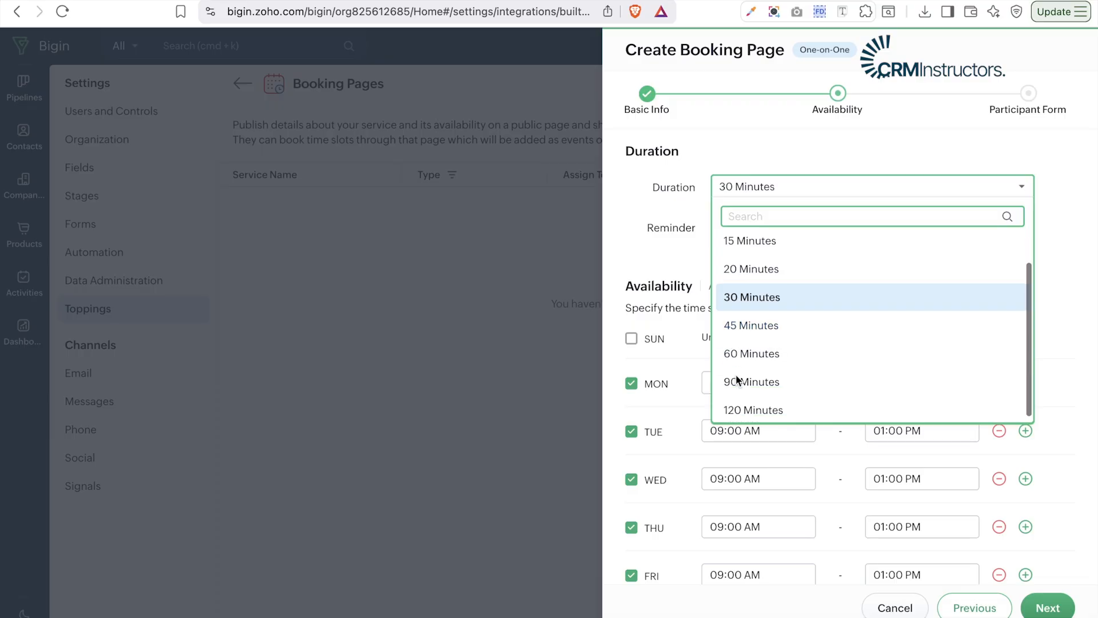
{"action": "left_click", "coordinate": [768, 140]}
{"action": "left_click", "coordinate": [772, 227]}
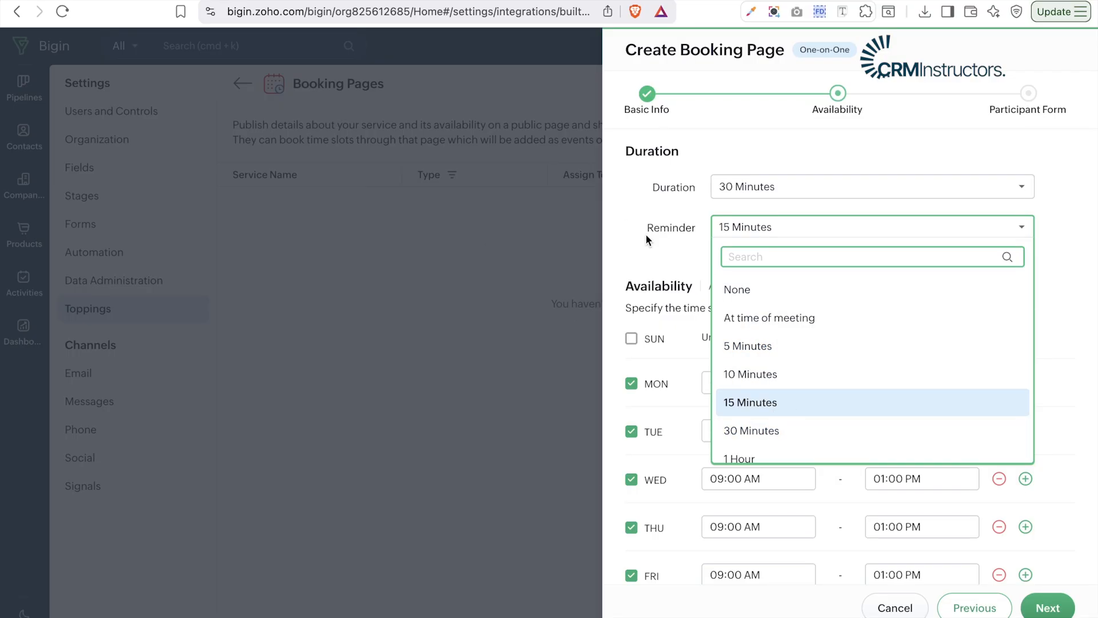
{"action": "left_click", "coordinate": [660, 250]}
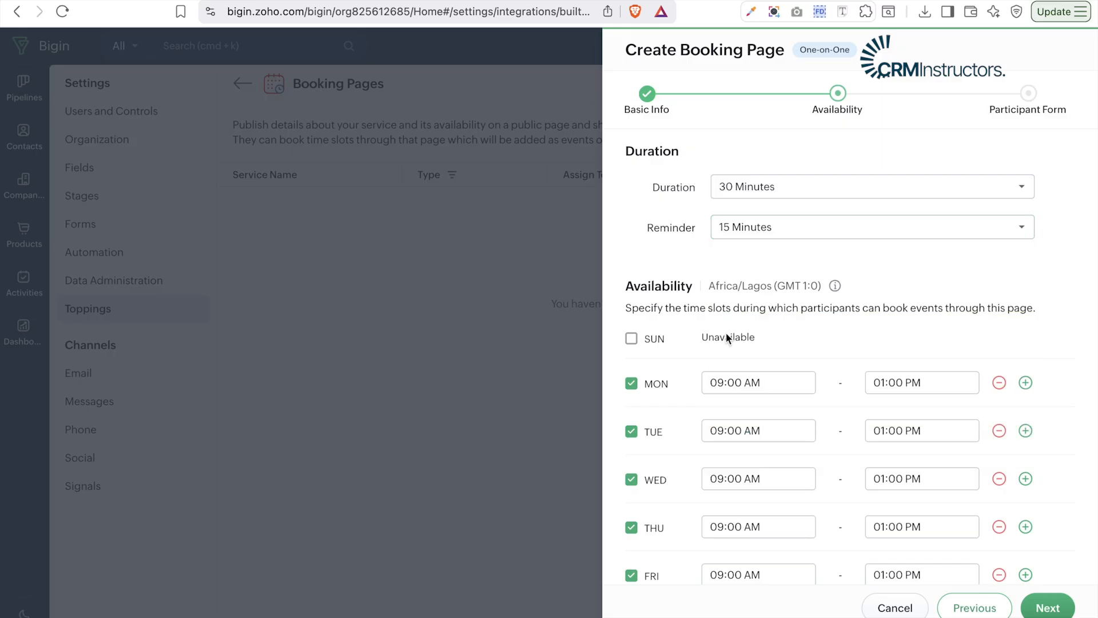
{"action": "scroll", "coordinate": [726, 338], "scroll_direction": "down", "scroll_amount": 3}
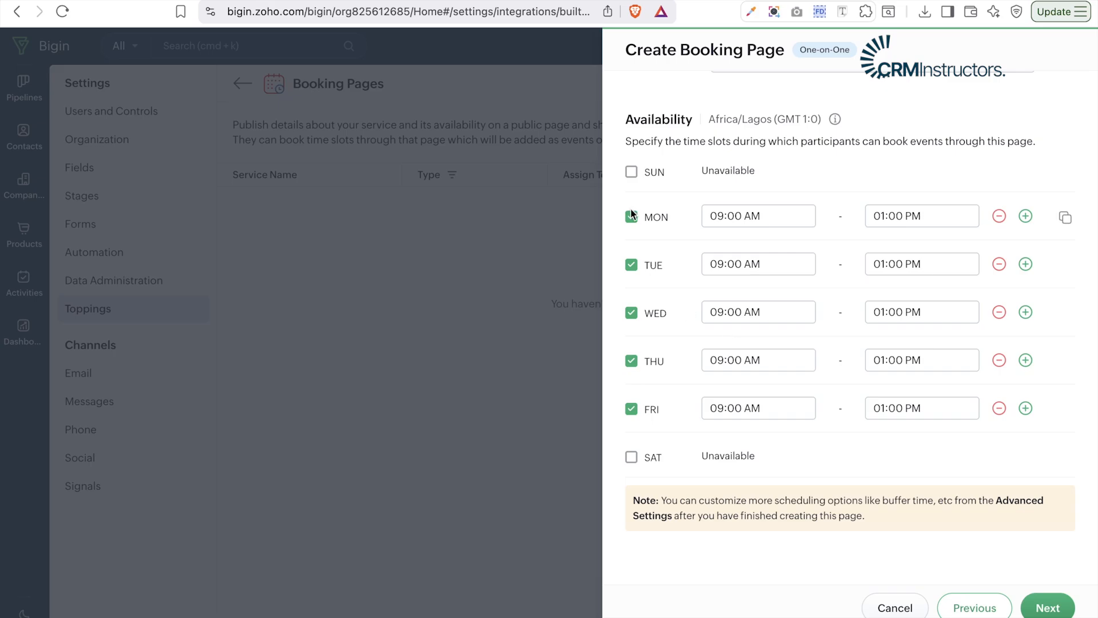
- Make Friday unavailable and set Monday's hours to 10:00 AM–03:30 PM
{"action": "left_click", "coordinate": [631, 411]}
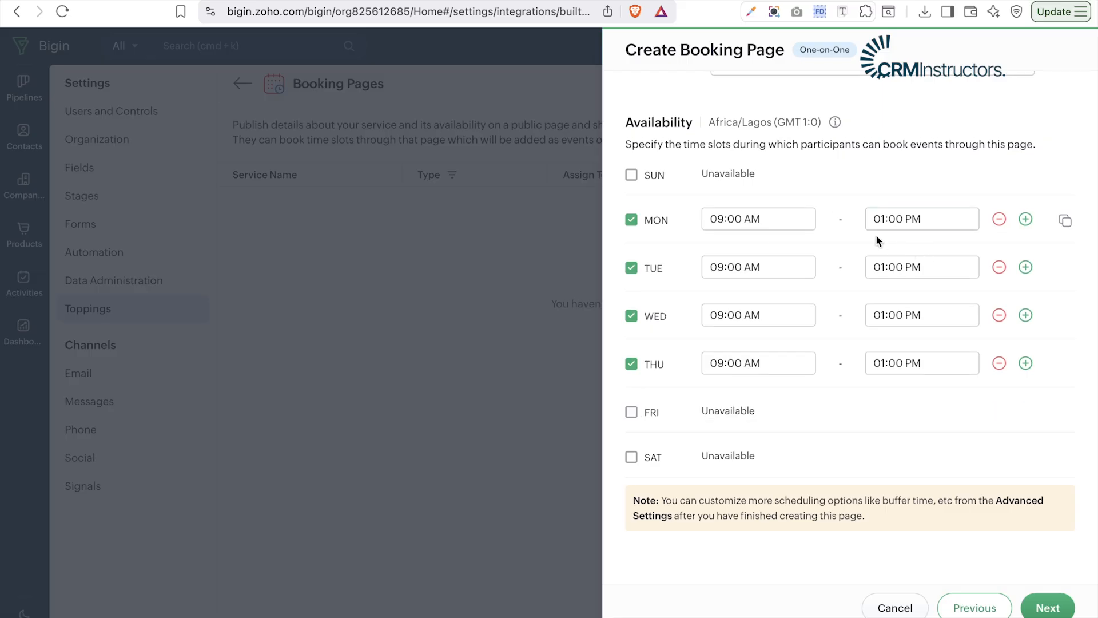
{"action": "left_click", "coordinate": [771, 214]}
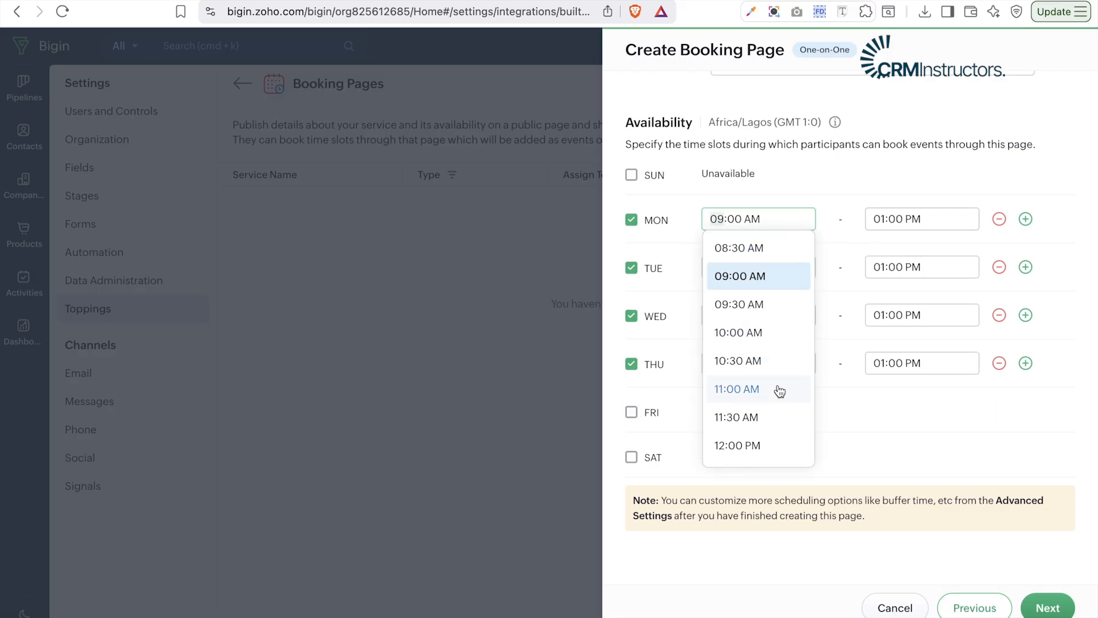
{"action": "left_click", "coordinate": [751, 334]}
{"action": "left_click", "coordinate": [910, 219]}
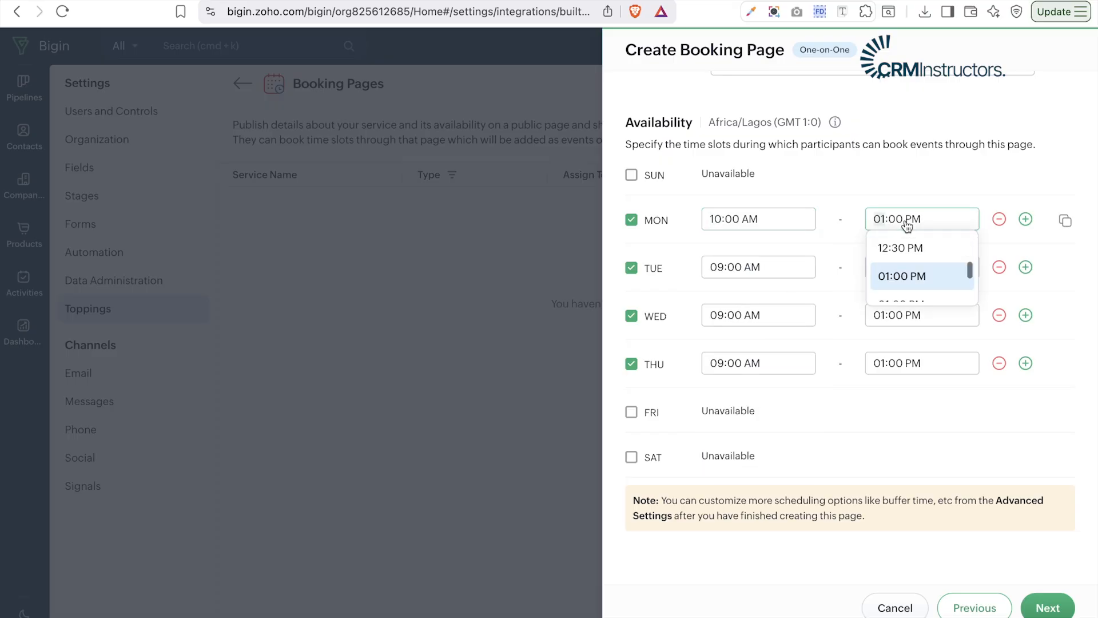
{"action": "scroll", "coordinate": [932, 404], "scroll_direction": "down", "scroll_amount": 2}
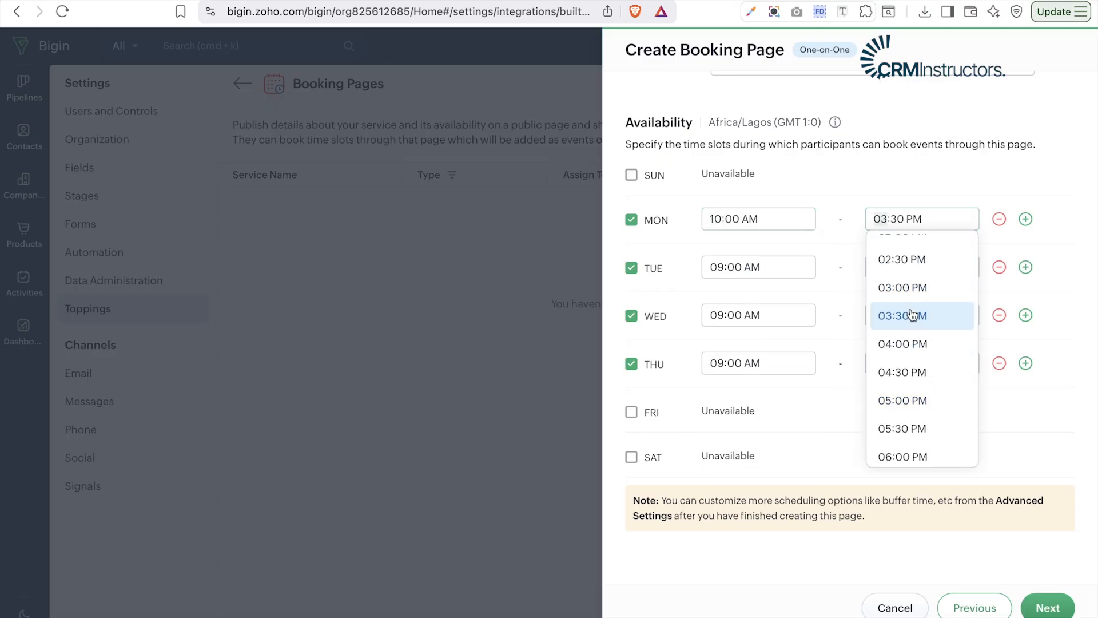
{"action": "left_click", "coordinate": [915, 314]}
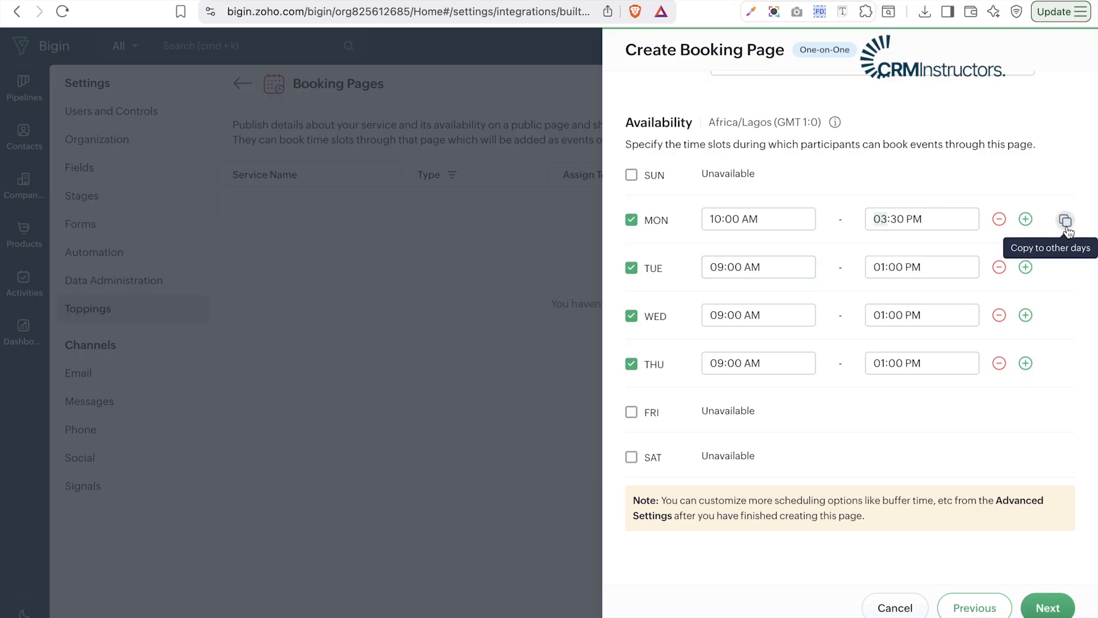
- Copy Monday's 10:00 AM–03:30 PM hours to Tuesday, Wednesday and Thursday
{"action": "left_click", "coordinate": [1065, 222]}
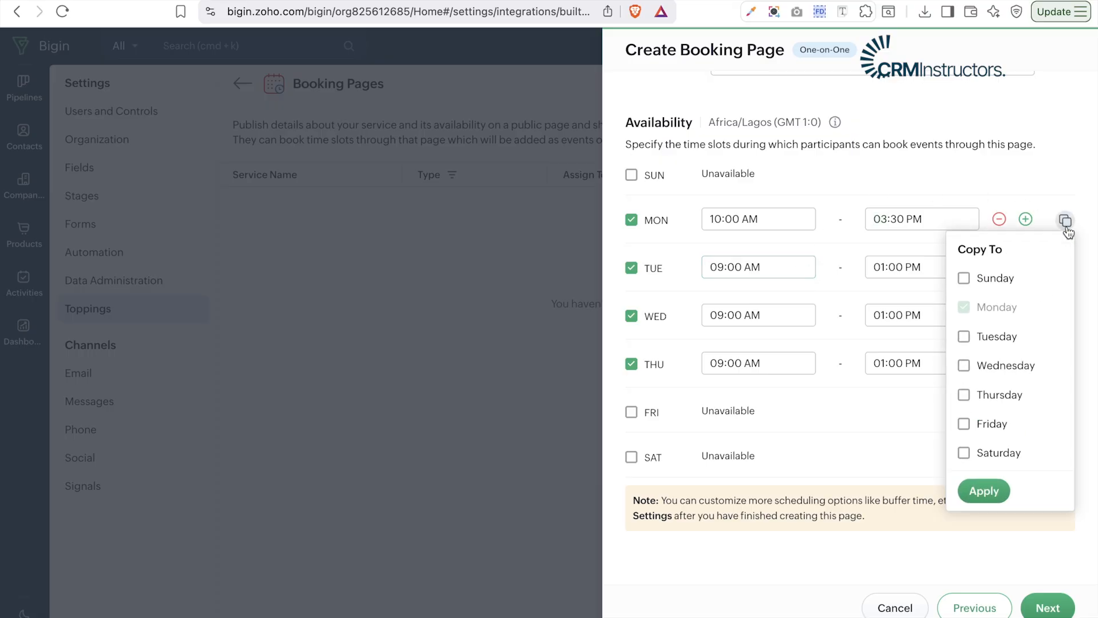
{"action": "left_click", "coordinate": [965, 339]}
{"action": "left_click", "coordinate": [965, 367]}
{"action": "left_click", "coordinate": [966, 396]}
{"action": "left_click", "coordinate": [974, 499]}
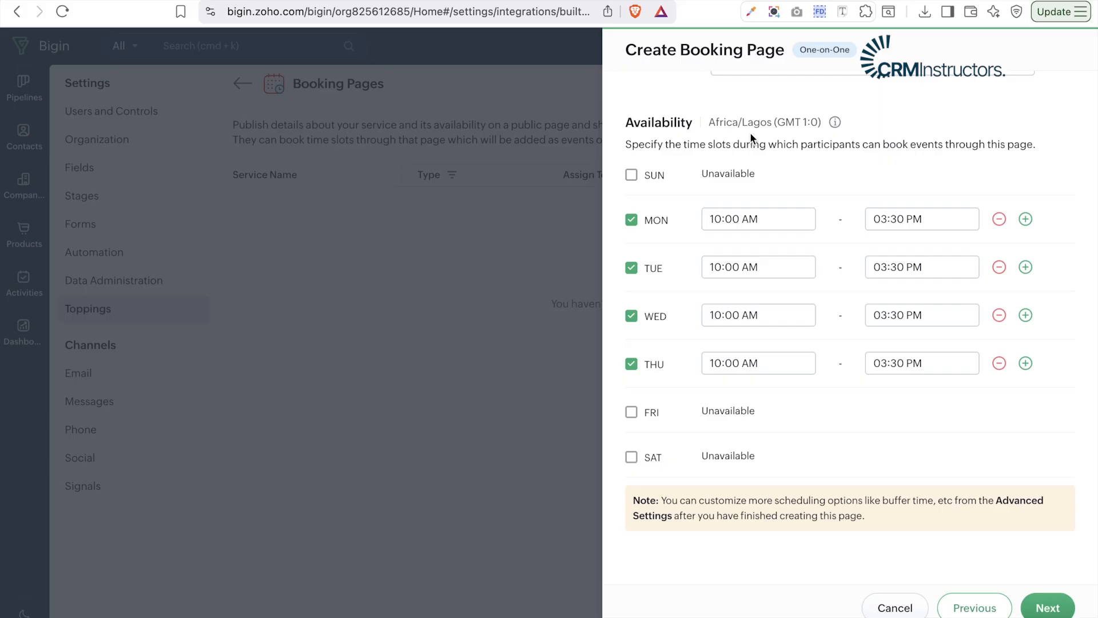
- On the participant form step, add the First Name and Challenges or pain points fields
{"action": "mouse_move", "coordinate": [834, 123]}
{"action": "left_click", "coordinate": [1047, 607]}
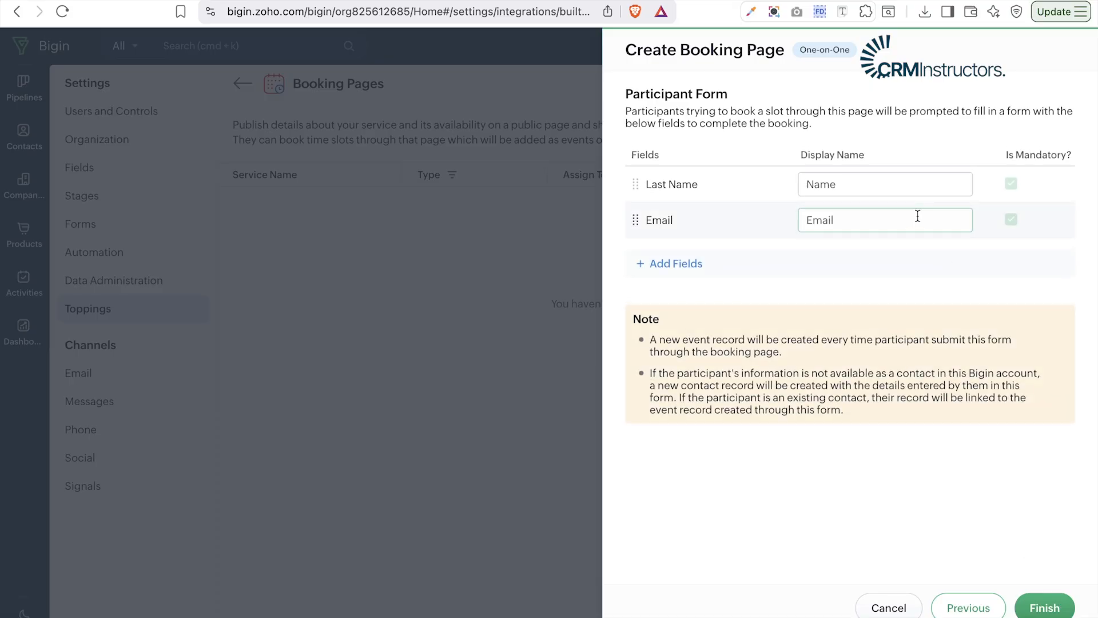
{"action": "left_click", "coordinate": [684, 265]}
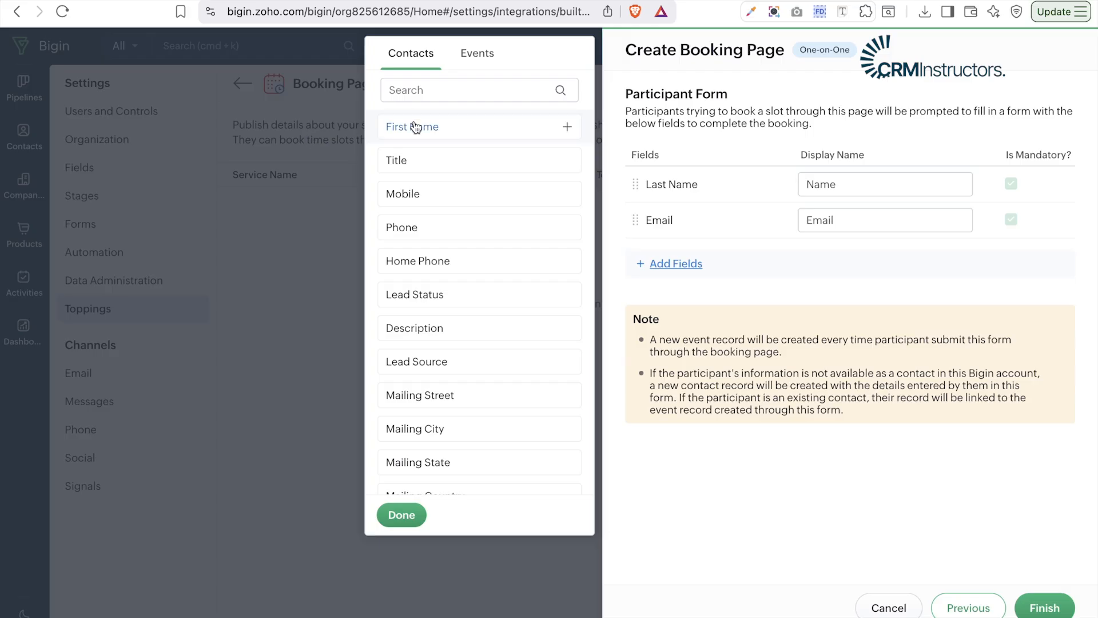
{"action": "scroll", "coordinate": [410, 191], "scroll_direction": "down", "scroll_amount": 5}
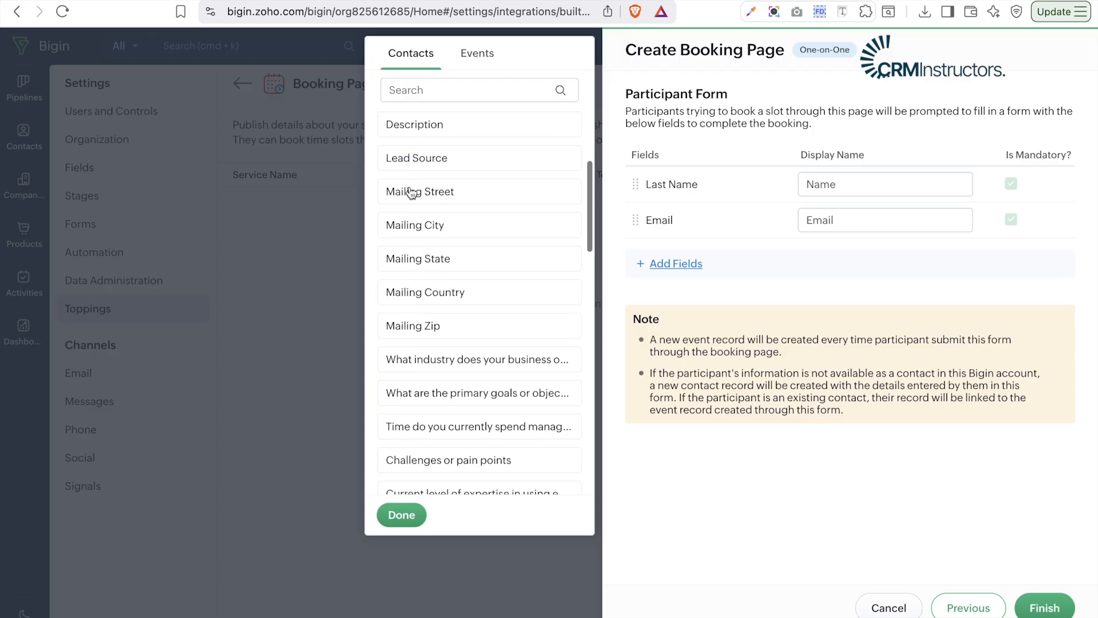
{"action": "scroll", "coordinate": [409, 191], "scroll_direction": "up", "scroll_amount": 5}
{"action": "left_click_drag", "start_coordinate": [412, 126], "coordinate": [755, 249]}
{"action": "left_click", "coordinate": [669, 268]}
{"action": "left_click", "coordinate": [669, 268]}
{"action": "left_click", "coordinate": [424, 127]}
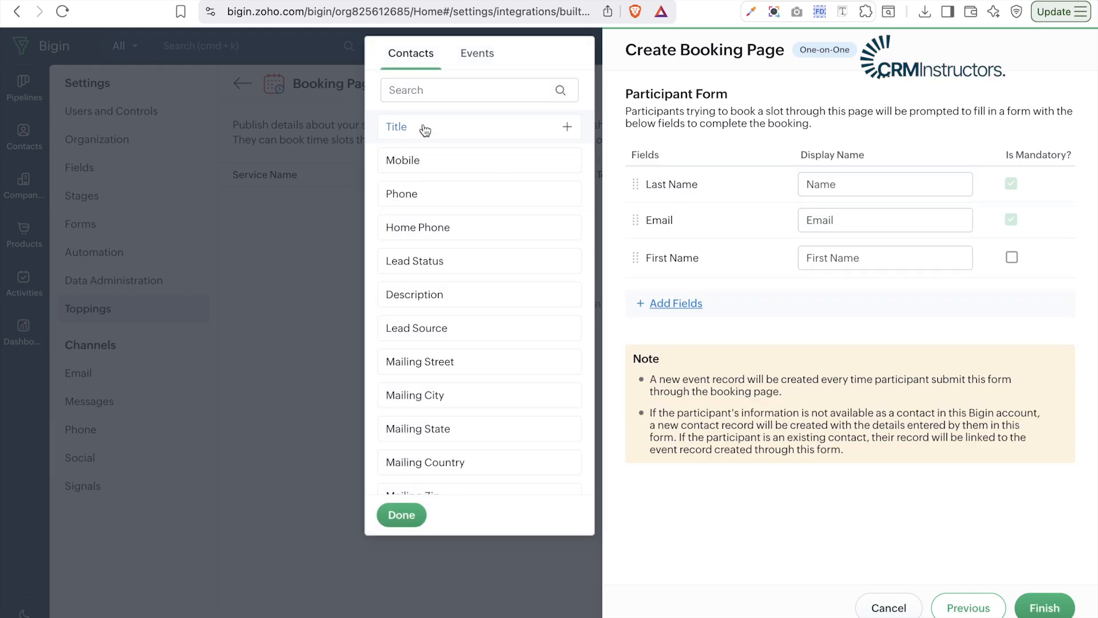
{"action": "scroll", "coordinate": [471, 256], "scroll_direction": "down", "scroll_amount": 5}
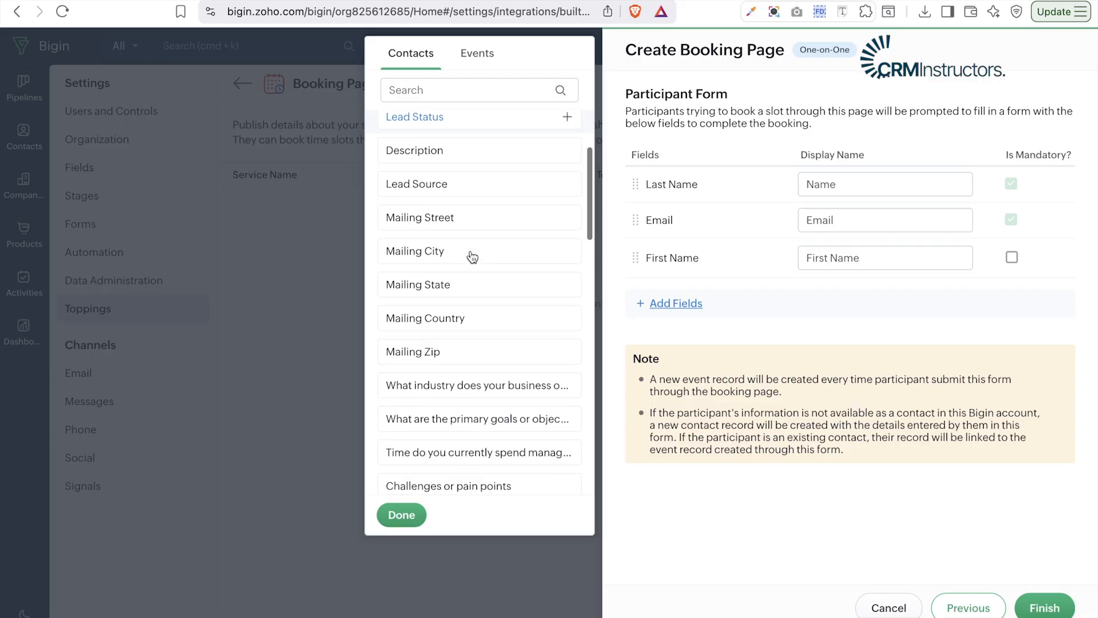
{"action": "scroll", "coordinate": [471, 257], "scroll_direction": "down", "scroll_amount": 4}
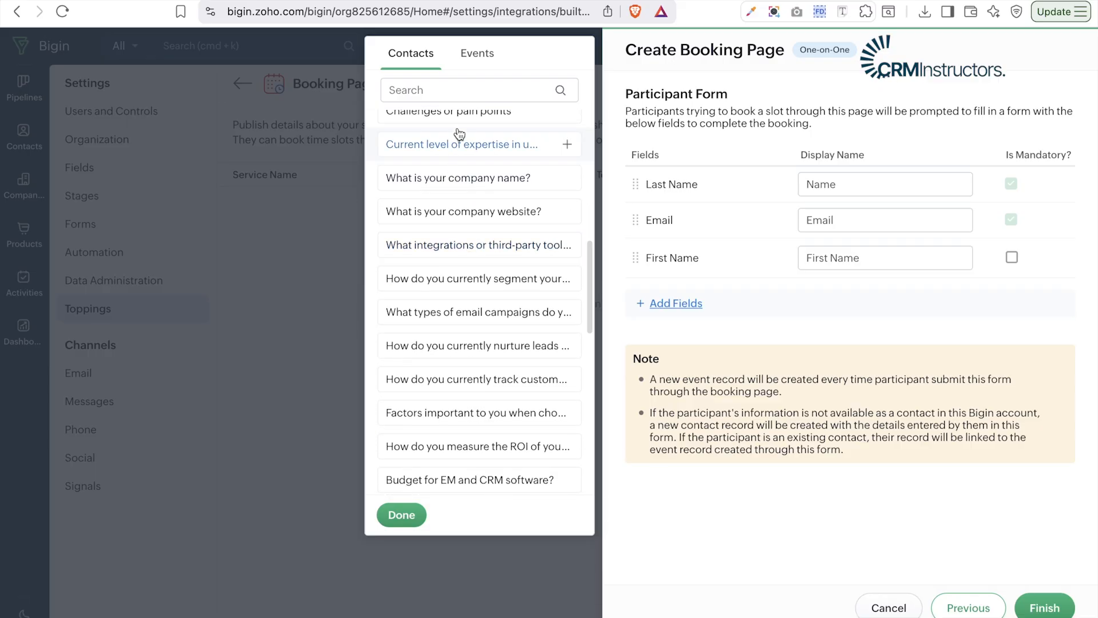
{"action": "left_click", "coordinate": [461, 113]}
- Add the CRM software question, Industry and Website fields to the form
{"action": "scroll", "coordinate": [490, 277], "scroll_direction": "down", "scroll_amount": 5}
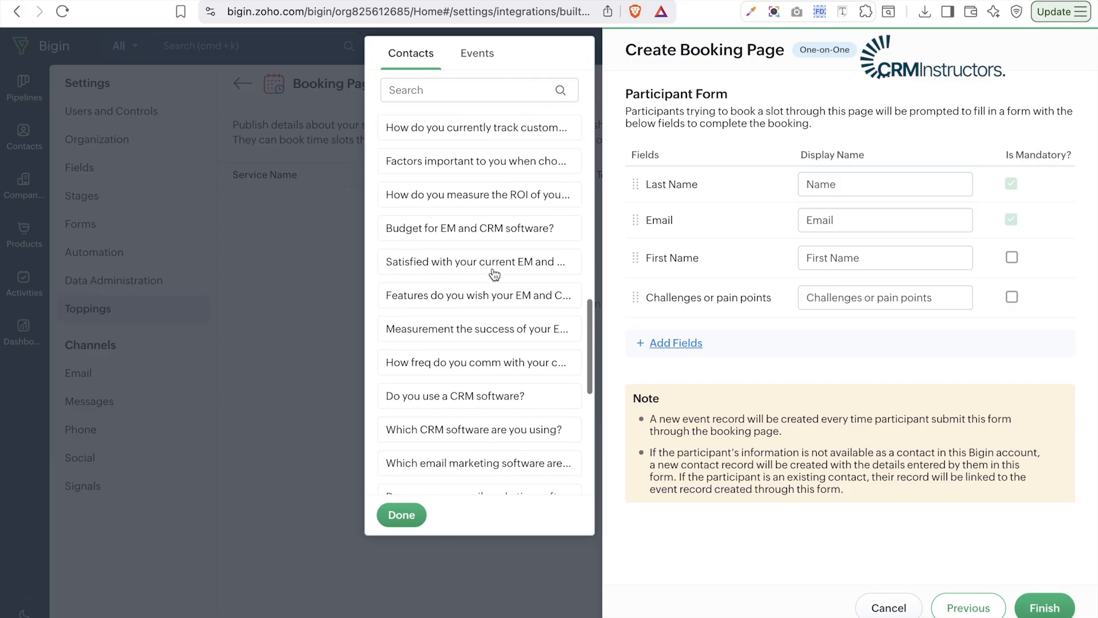
{"action": "scroll", "coordinate": [492, 123], "scroll_direction": "down", "scroll_amount": 1}
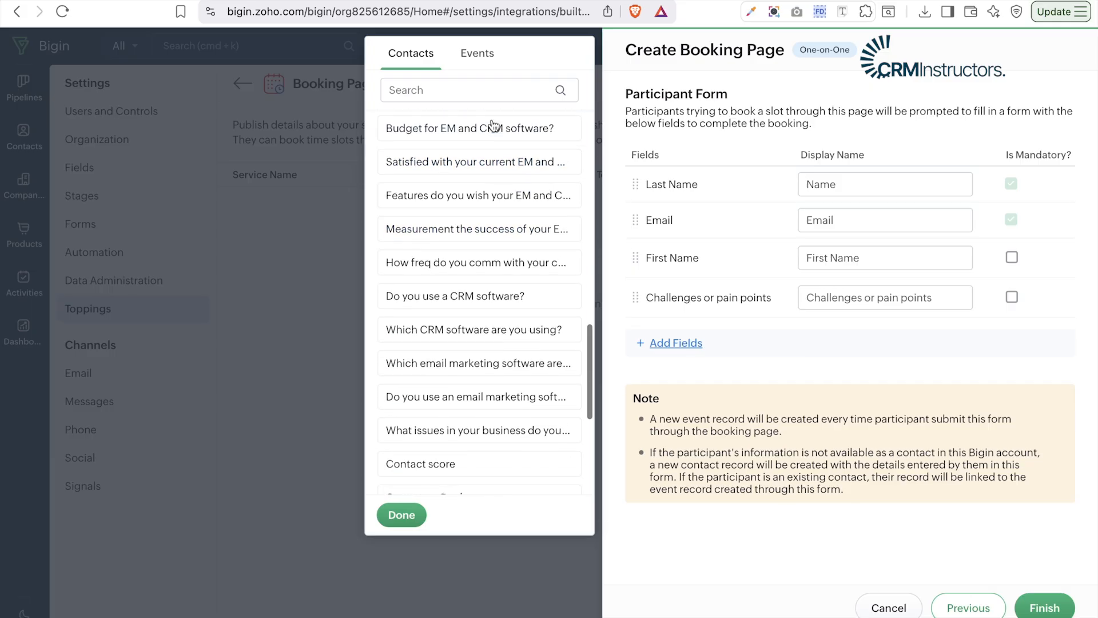
{"action": "left_click", "coordinate": [467, 301]}
{"action": "scroll", "coordinate": [510, 435], "scroll_direction": "down", "scroll_amount": 5}
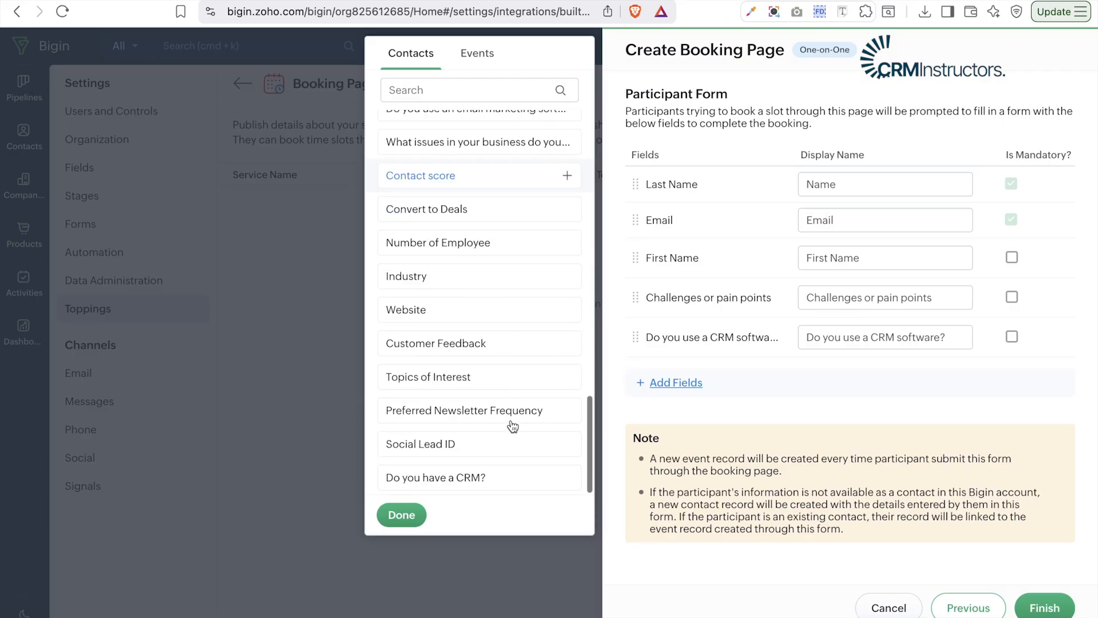
{"action": "left_click", "coordinate": [417, 278]}
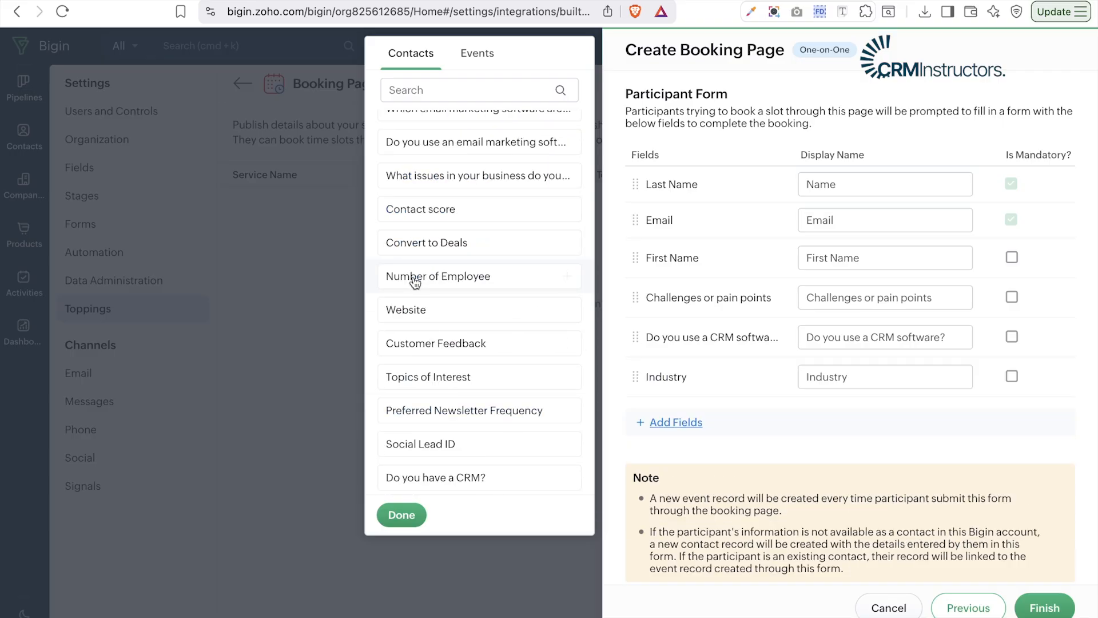
{"action": "left_click", "coordinate": [424, 312]}
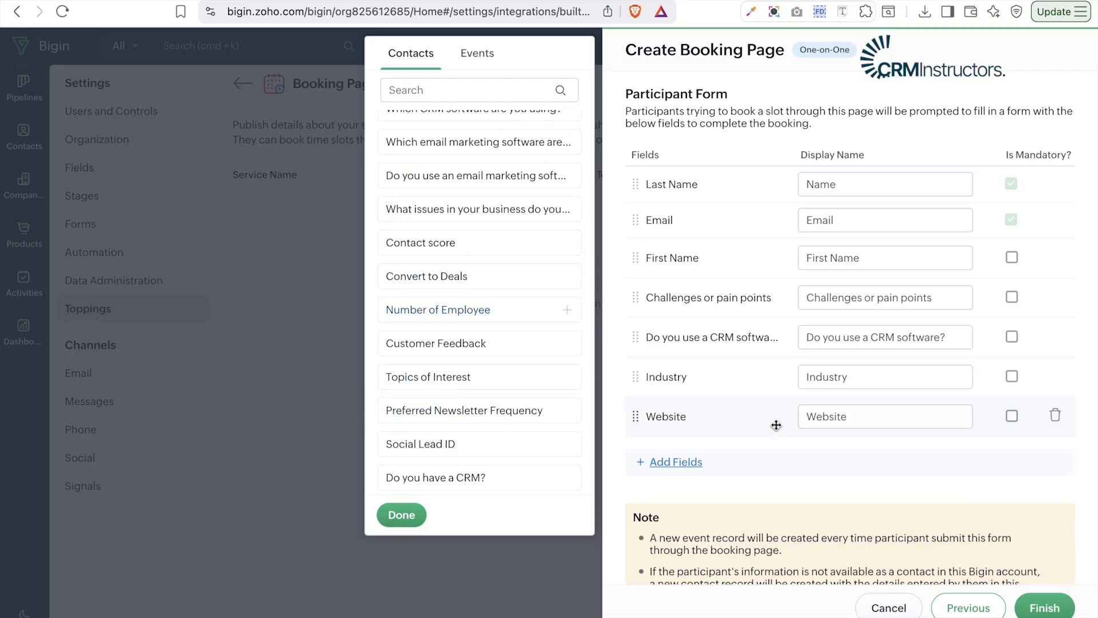
{"action": "left_click", "coordinate": [959, 477]}
- Make Website, the CRM software question and Challenges mandatory, then finish the page
{"action": "left_click", "coordinate": [1012, 417]}
{"action": "left_click", "coordinate": [1011, 337]}
{"action": "left_click", "coordinate": [1012, 296]}
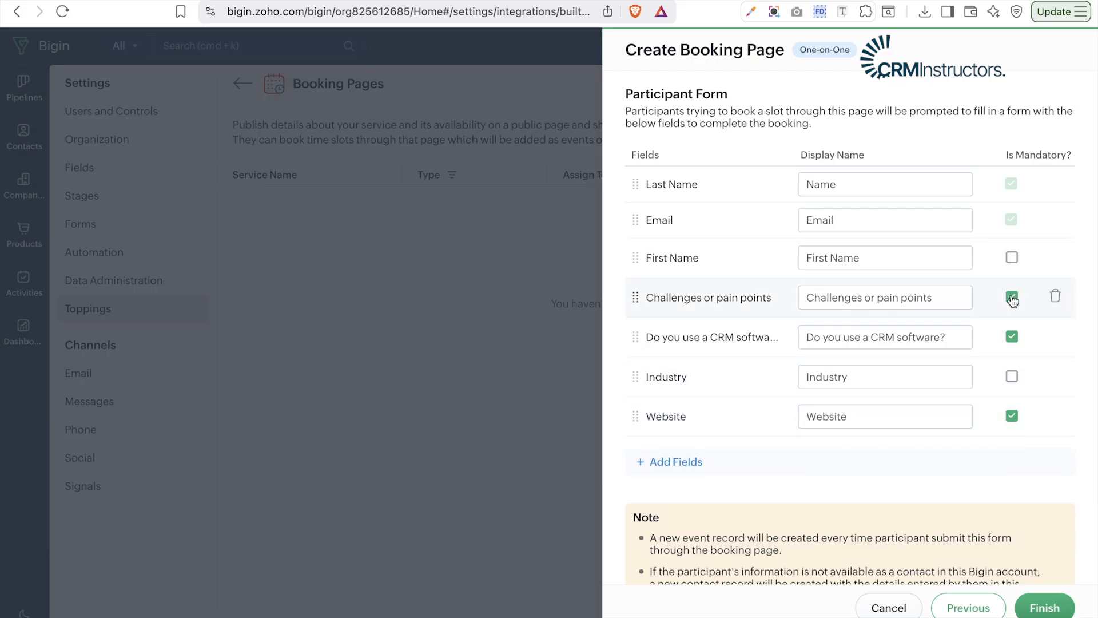
{"action": "scroll", "coordinate": [1012, 299], "scroll_direction": "up", "scroll_amount": 1}
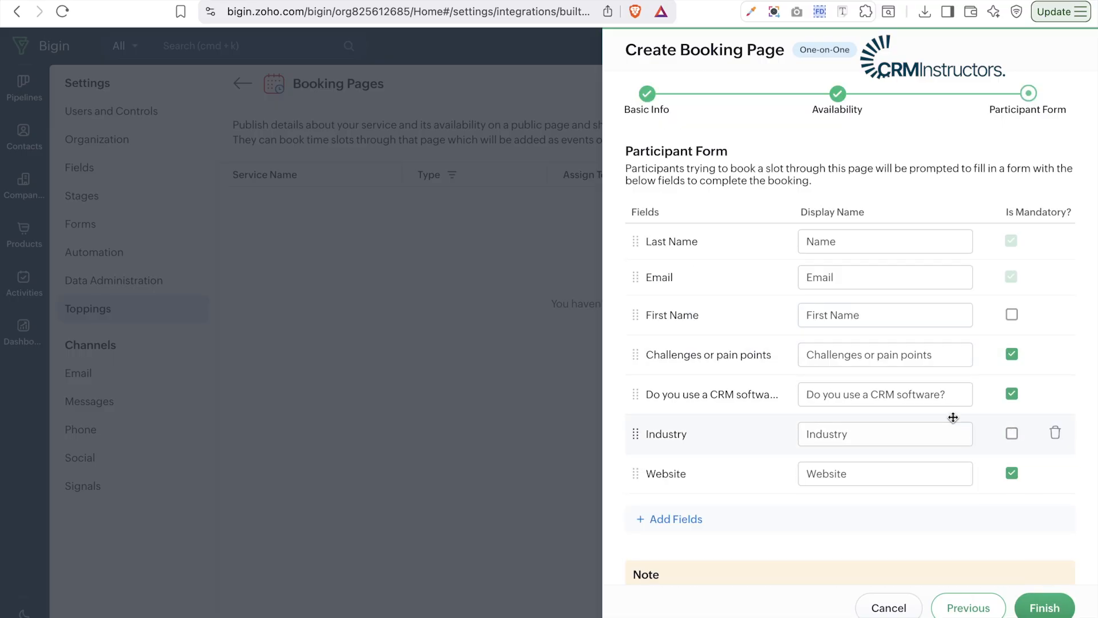
{"action": "left_click", "coordinate": [1046, 604]}
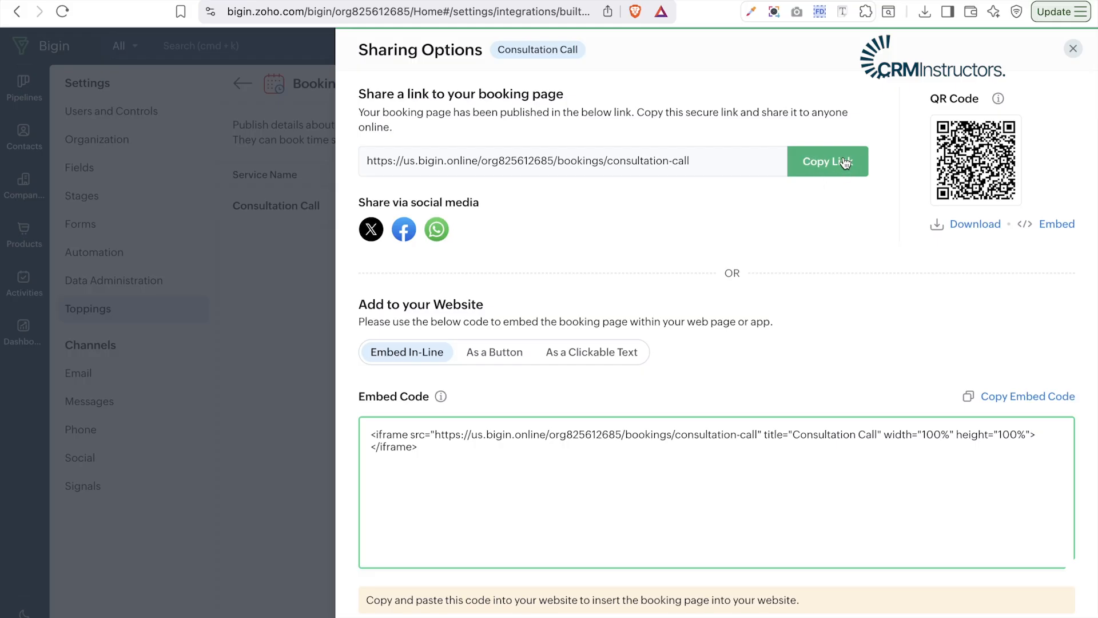
- Copy the booking page's public link and open a new Brave tab
{"action": "left_click", "coordinate": [805, 159]}
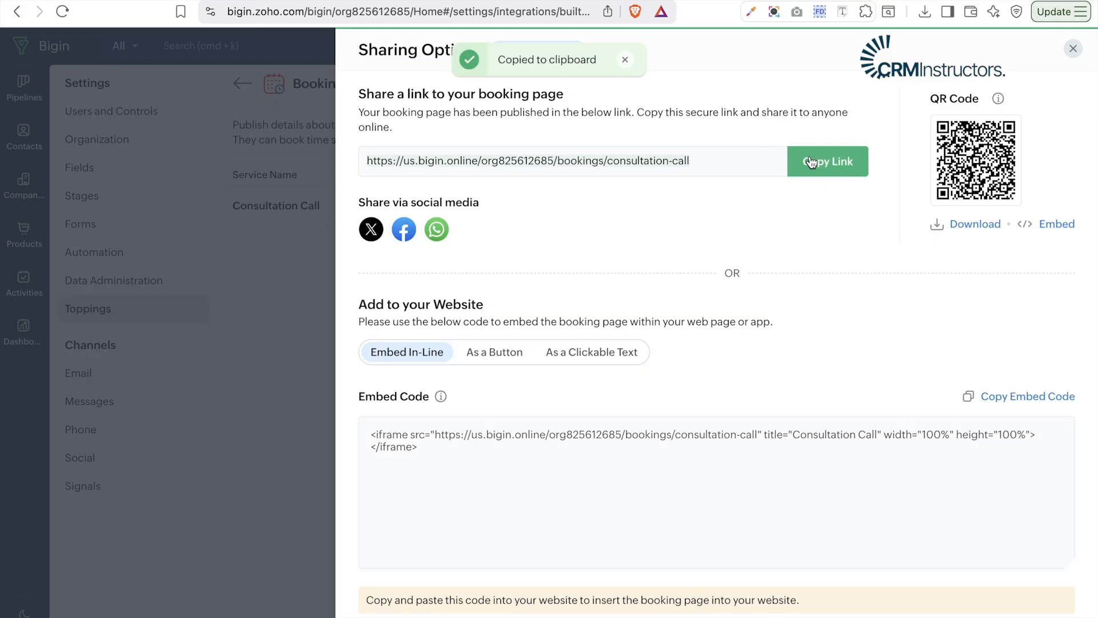
{"action": "key", "text": "super+t"}
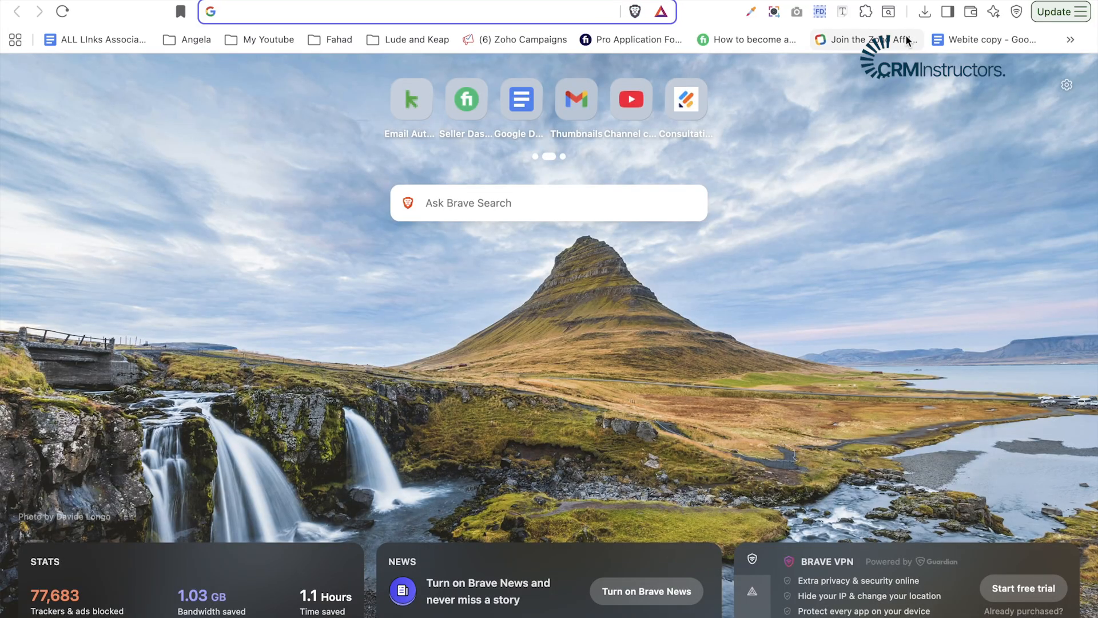
- Load the copied Consultation Call booking link in the new tab
{"action": "key", "text": "super+v"}
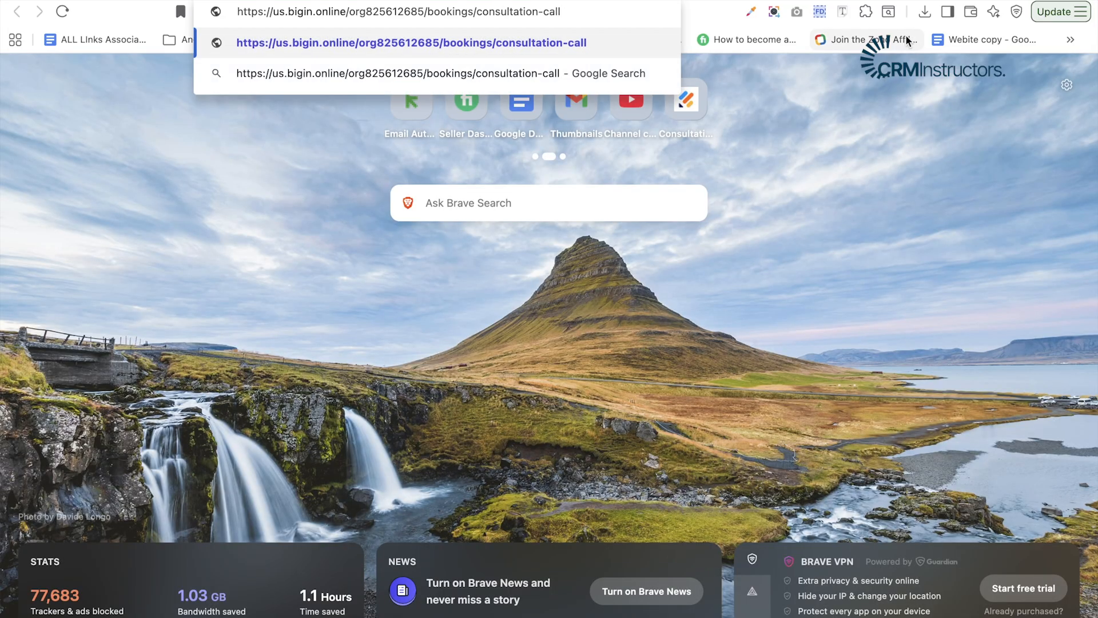
{"action": "key", "text": "Return"}
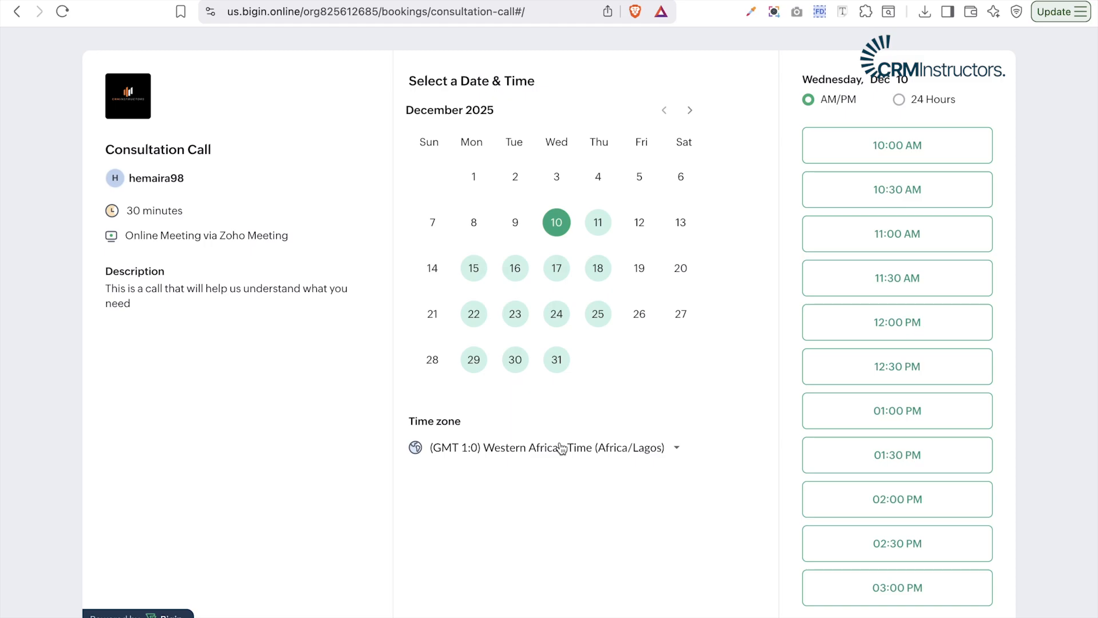
- Browse the December 18 slots, switch to 24-hour format and back to AM/PM, then open the time zone list
{"action": "left_click", "coordinate": [912, 149]}
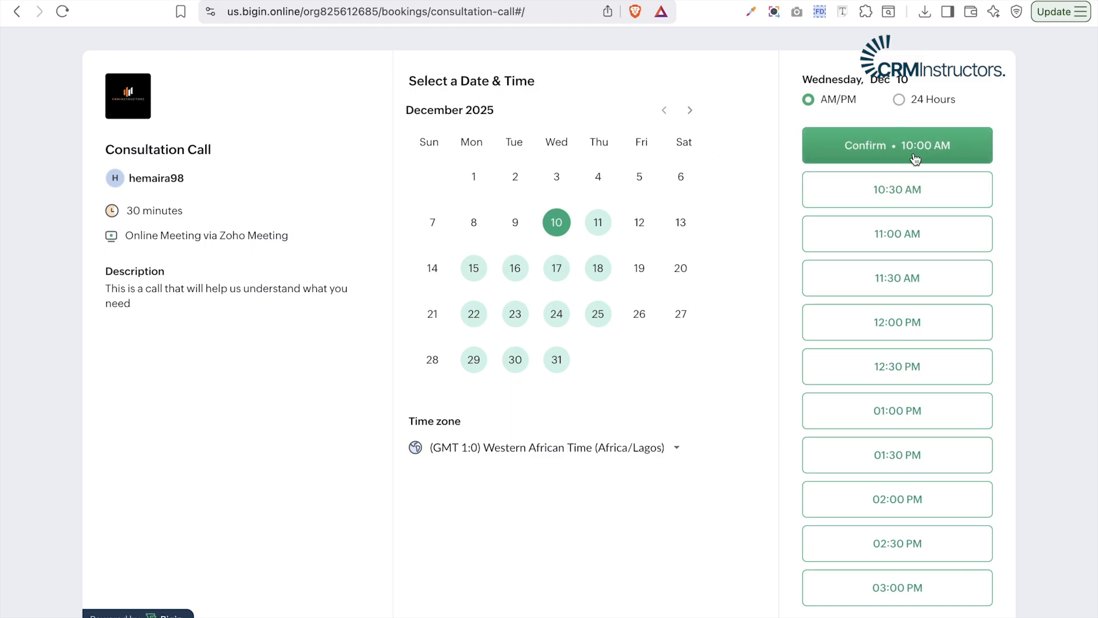
{"action": "left_click", "coordinate": [599, 273]}
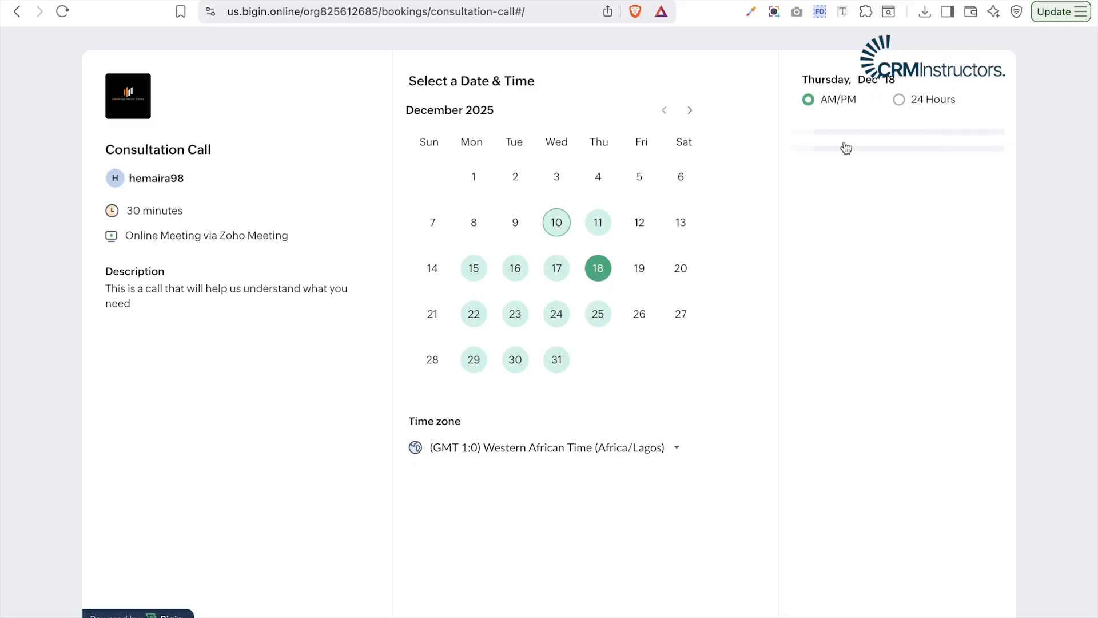
{"action": "left_click", "coordinate": [900, 104]}
{"action": "left_click", "coordinate": [806, 103]}
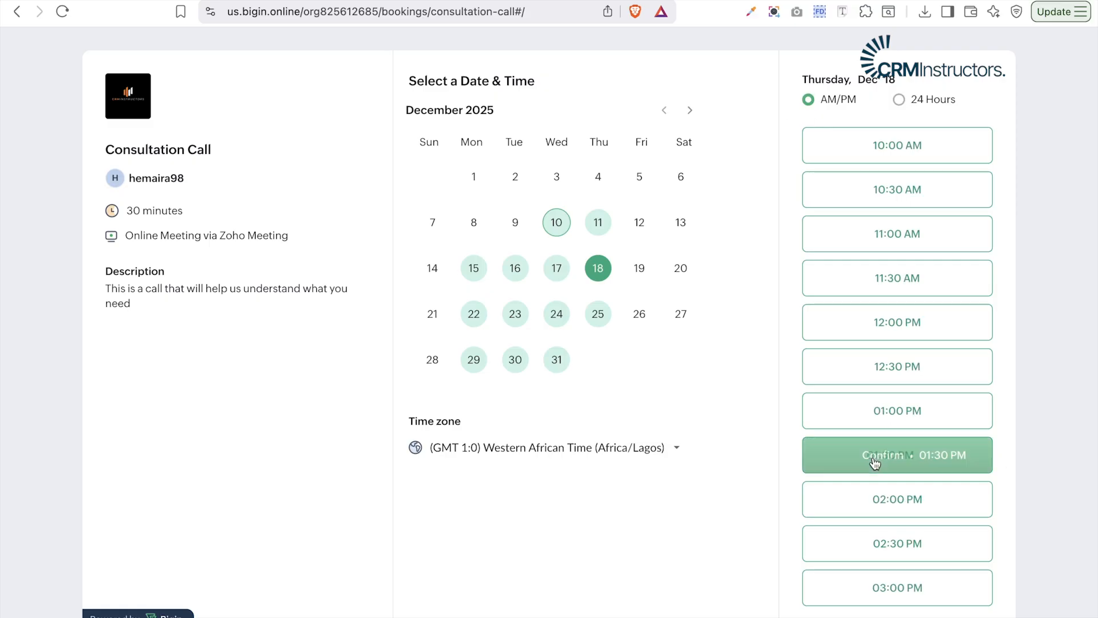
{"action": "scroll", "coordinate": [880, 451], "scroll_direction": "down", "scroll_amount": 1}
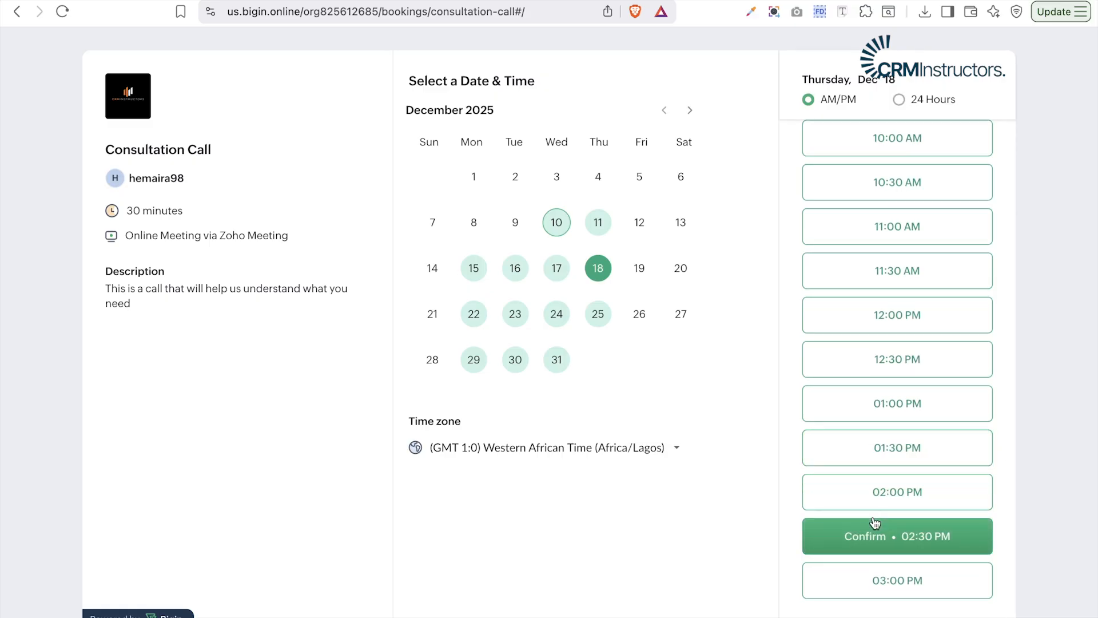
{"action": "left_click", "coordinate": [599, 450]}
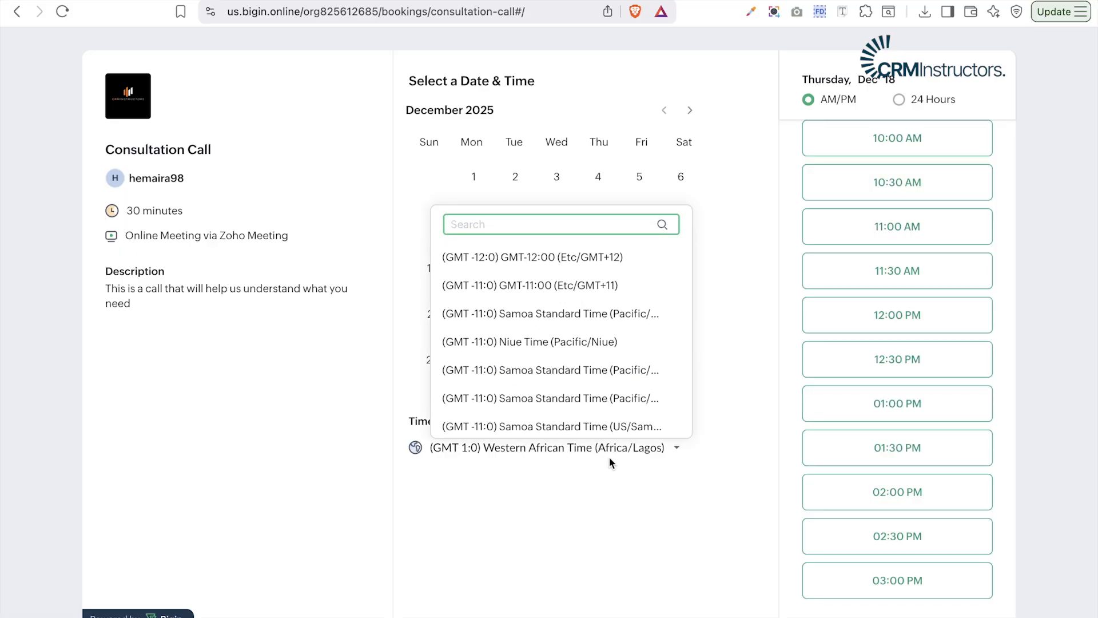
- Switch the time zone to Eastern Standard Time (EST) and confirm the 09:00 AM slot on December 10
{"action": "type", "text": "est"}
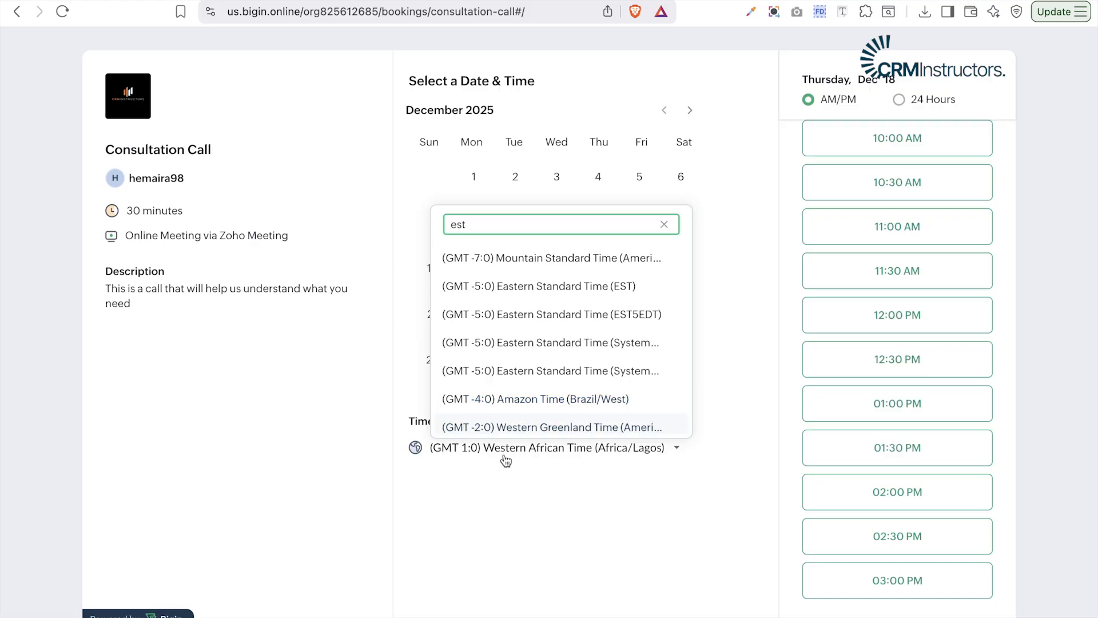
{"action": "left_click", "coordinate": [555, 287]}
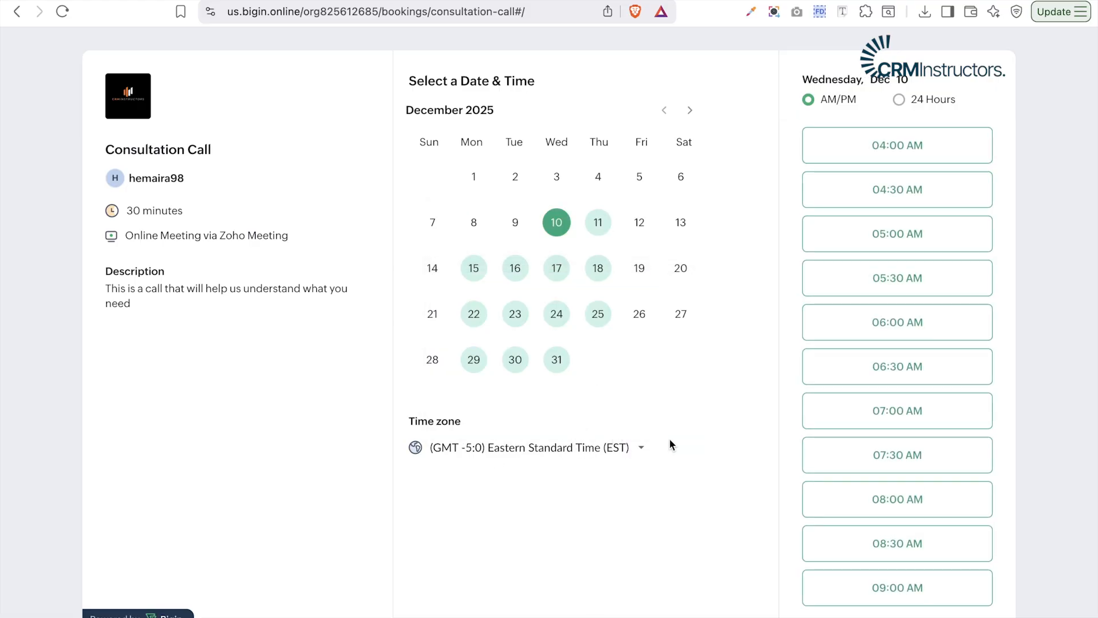
{"action": "left_click", "coordinate": [914, 464]}
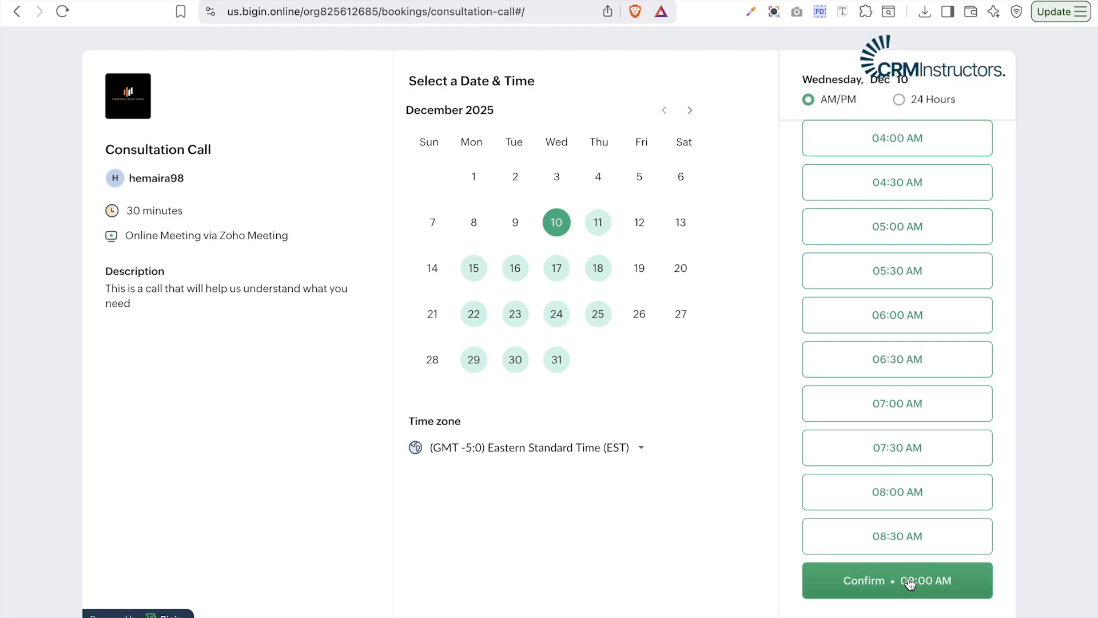
{"action": "left_click", "coordinate": [909, 581]}
{"action": "left_click", "coordinate": [618, 166]}
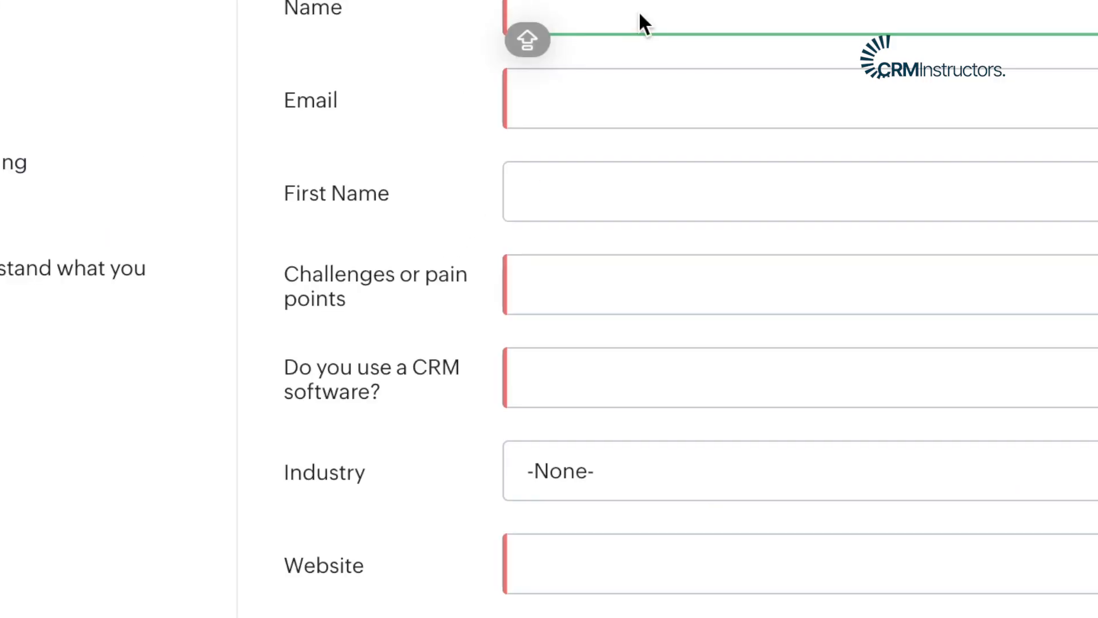
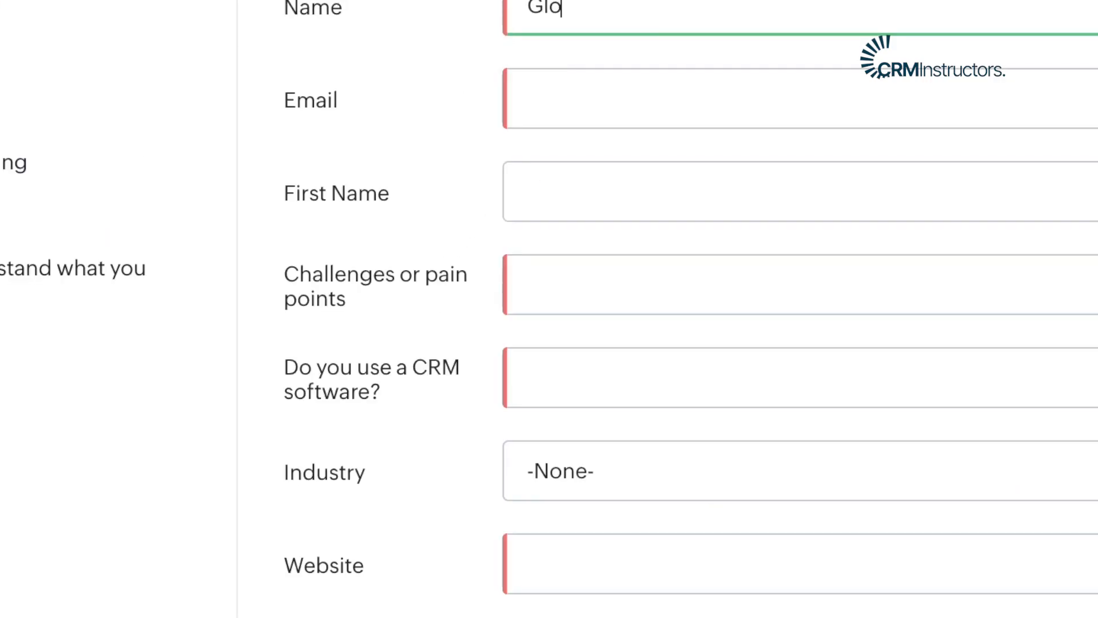
- Fill in the guest's full name, first name and e-mail address
{"action": "double_click", "coordinate": [570, 6]}
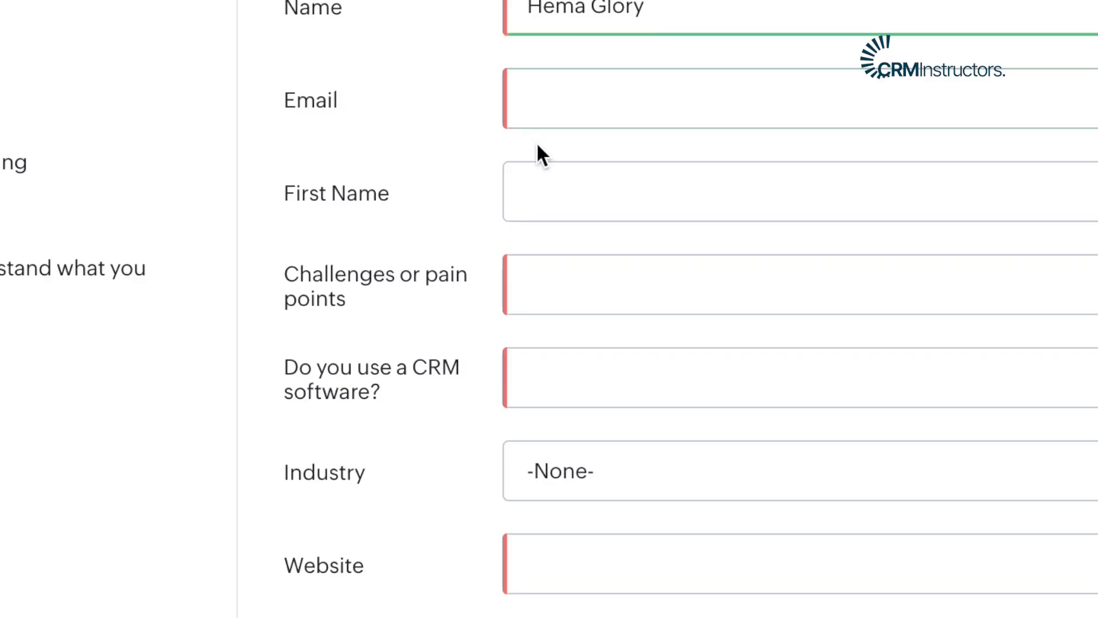
{"action": "left_click", "coordinate": [600, 197]}
{"action": "left_click", "coordinate": [595, 98]}
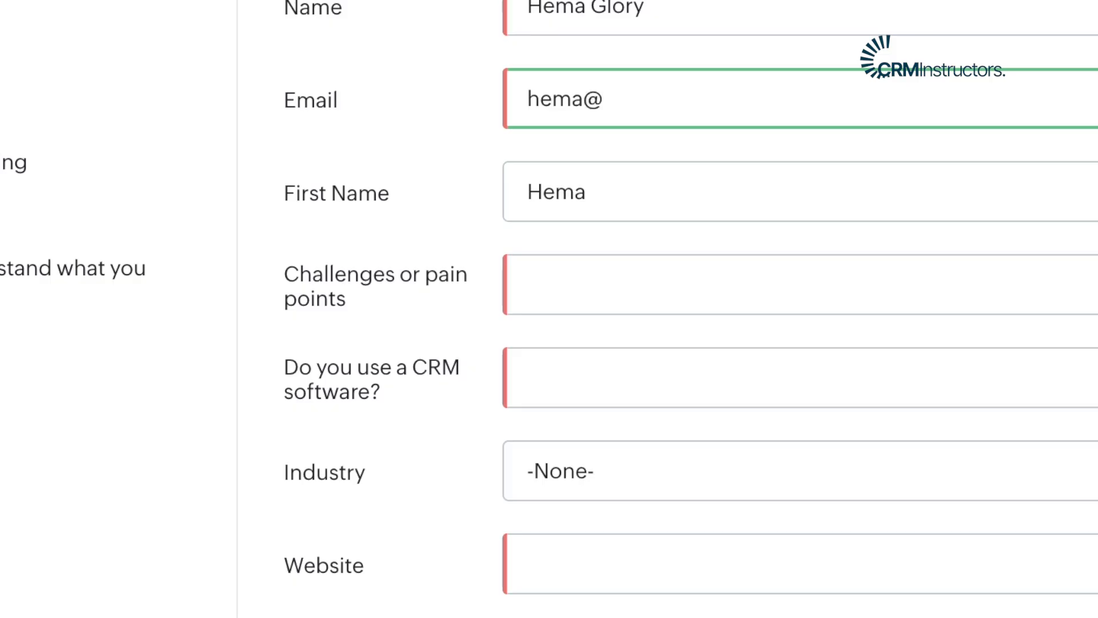
- Answer the challenge with 'I need help with my crm', CRM use 'yes', and choose industry Consulting
{"action": "left_click", "coordinate": [586, 286]}
{"action": "type", "text": "I need help w"}
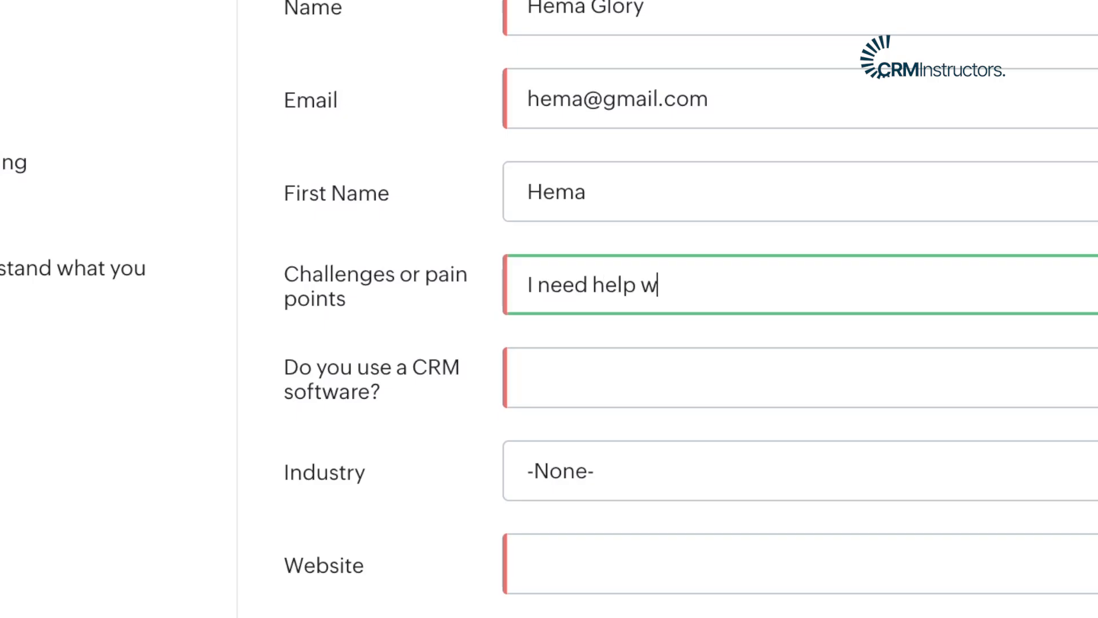
{"action": "type", "text": "ith my crm"}
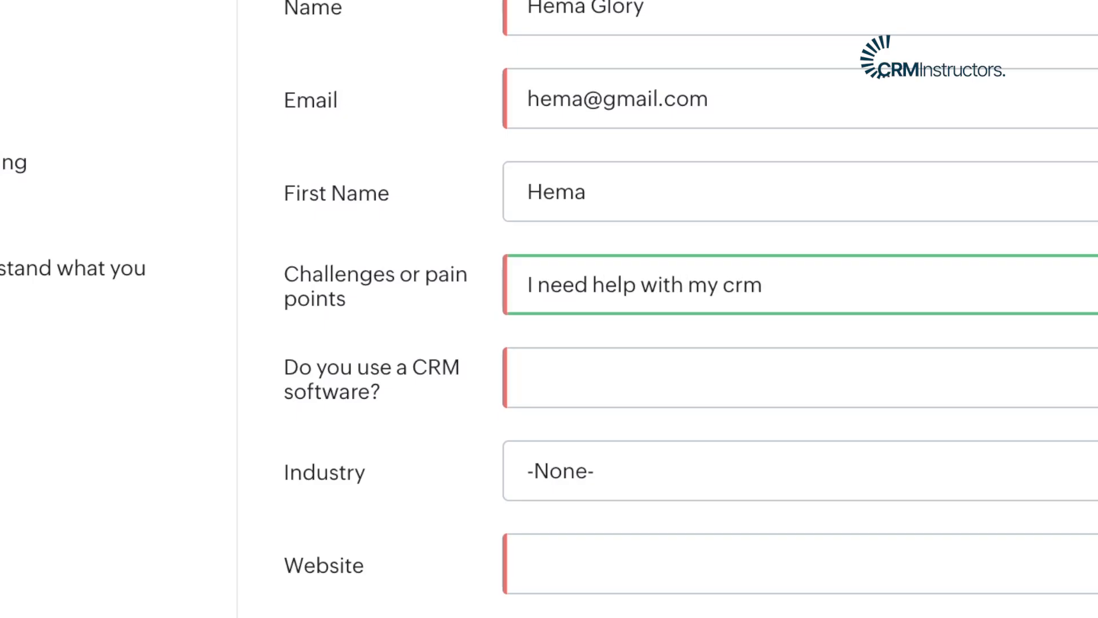
{"action": "left_click", "coordinate": [619, 375]}
{"action": "type", "text": "yes"}
{"action": "left_click", "coordinate": [661, 479]}
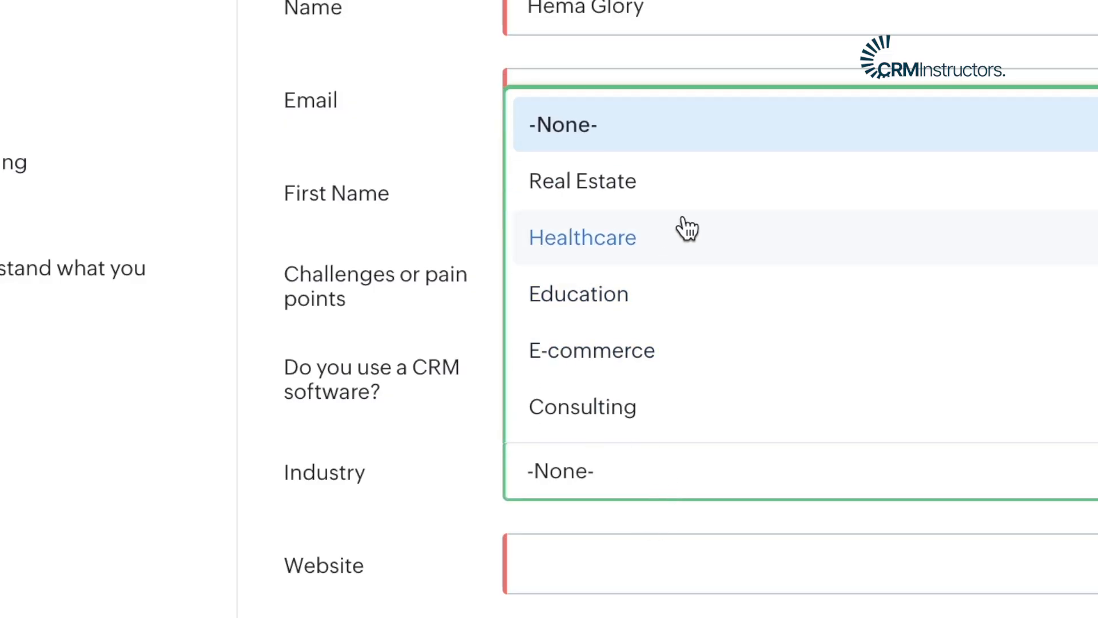
{"action": "left_click", "coordinate": [681, 408]}
- Enter crminstructor.com as the website and finish the booking form
{"action": "left_click", "coordinate": [630, 584]}
{"action": "type", "text": "cr"}
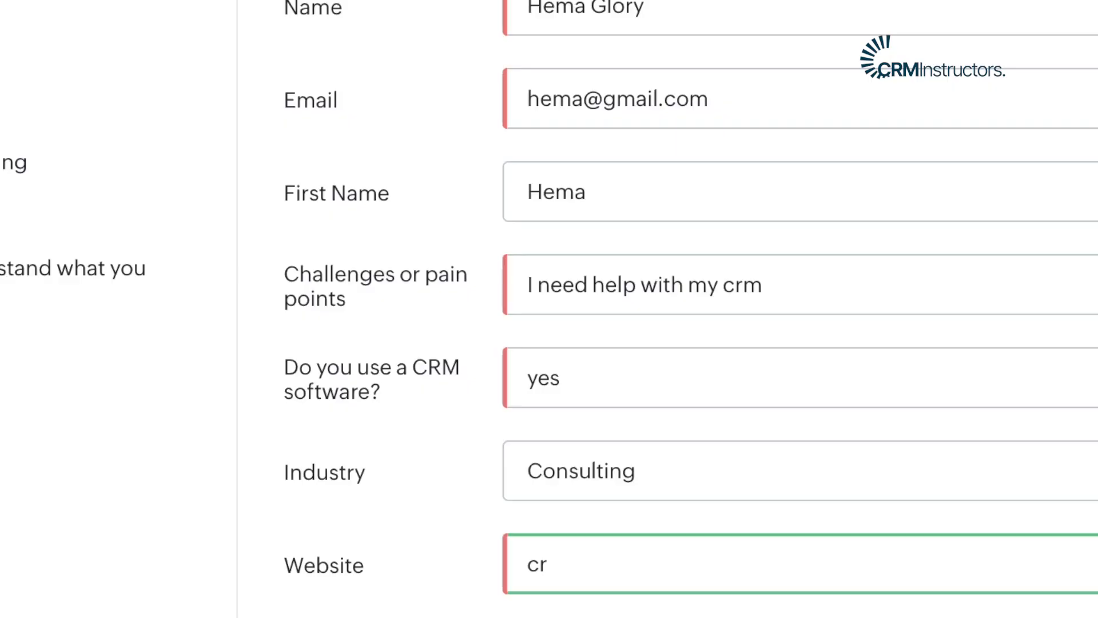
{"action": "type", "text": "minstrc"}
{"action": "type", "text": "uctor.com"}
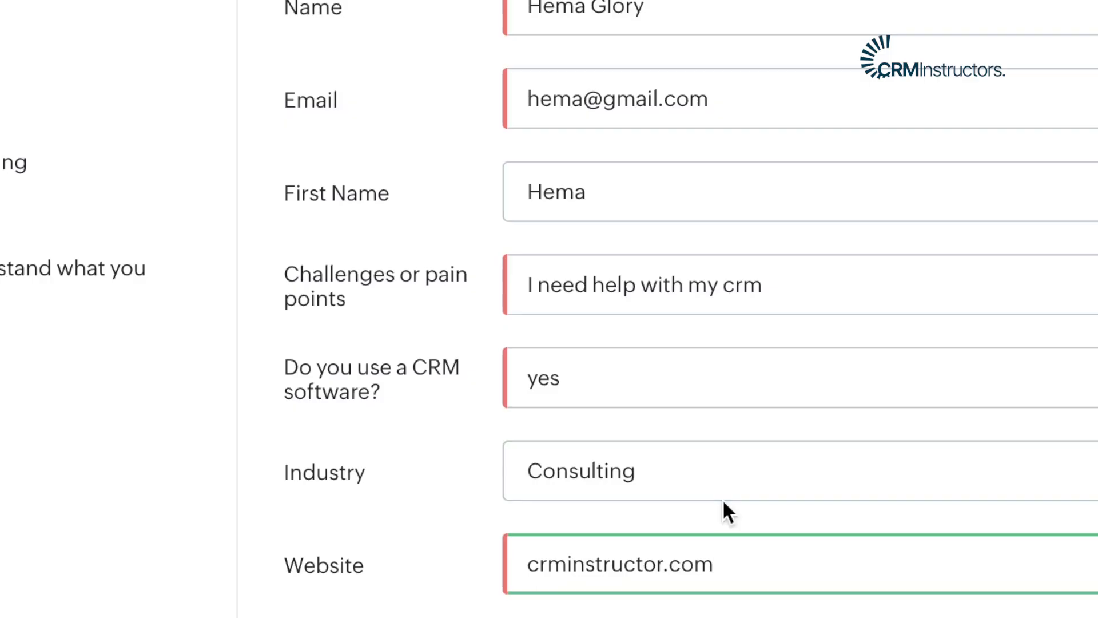
{"action": "left_click", "coordinate": [738, 614]}
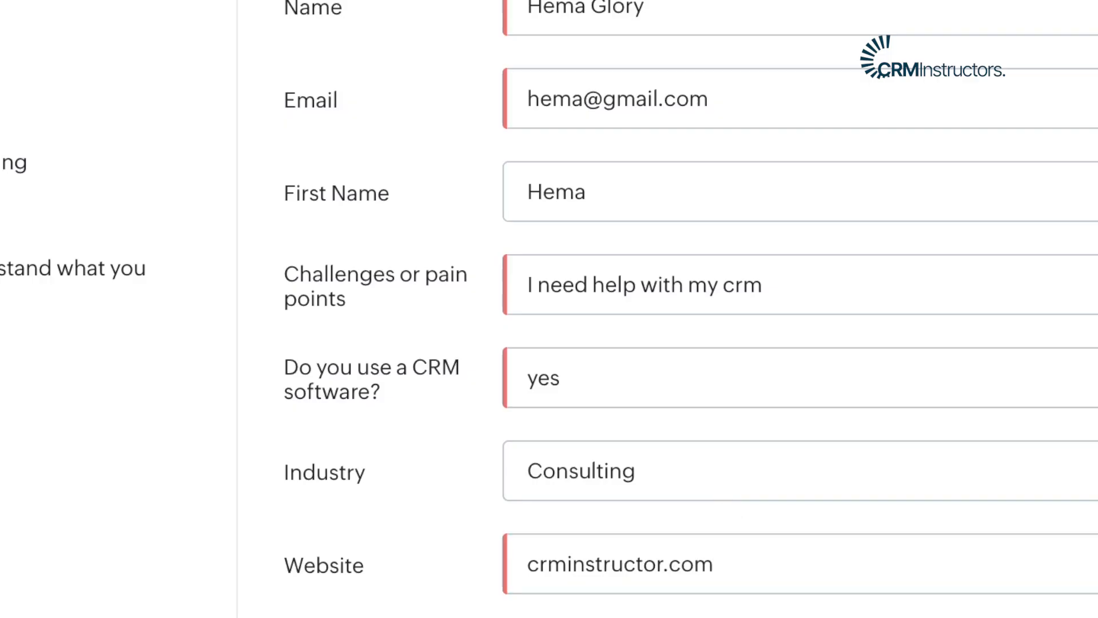
{"action": "left_click", "coordinate": [754, 272]}
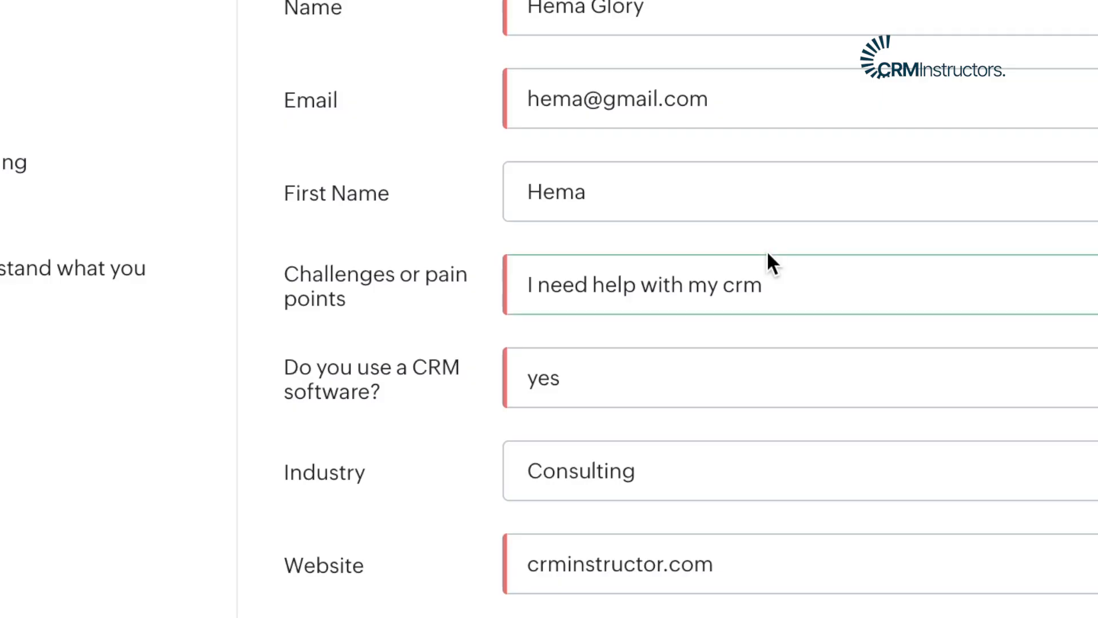
{"action": "left_click", "coordinate": [804, 613]}
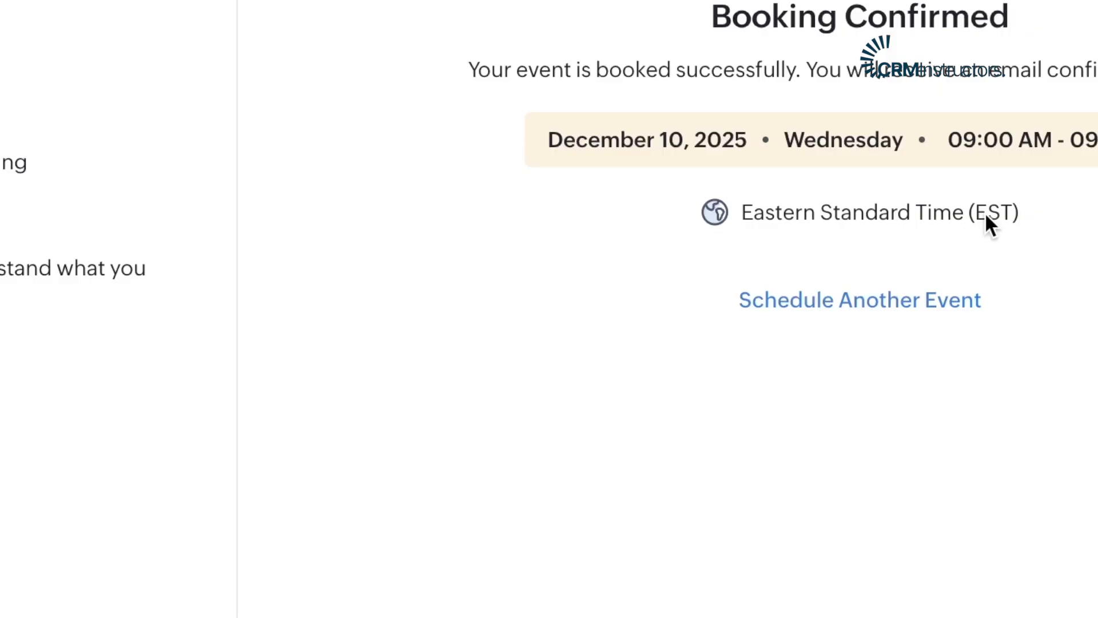
- Return to the date calendar with Schedule Another Event
{"action": "left_click", "coordinate": [802, 309]}
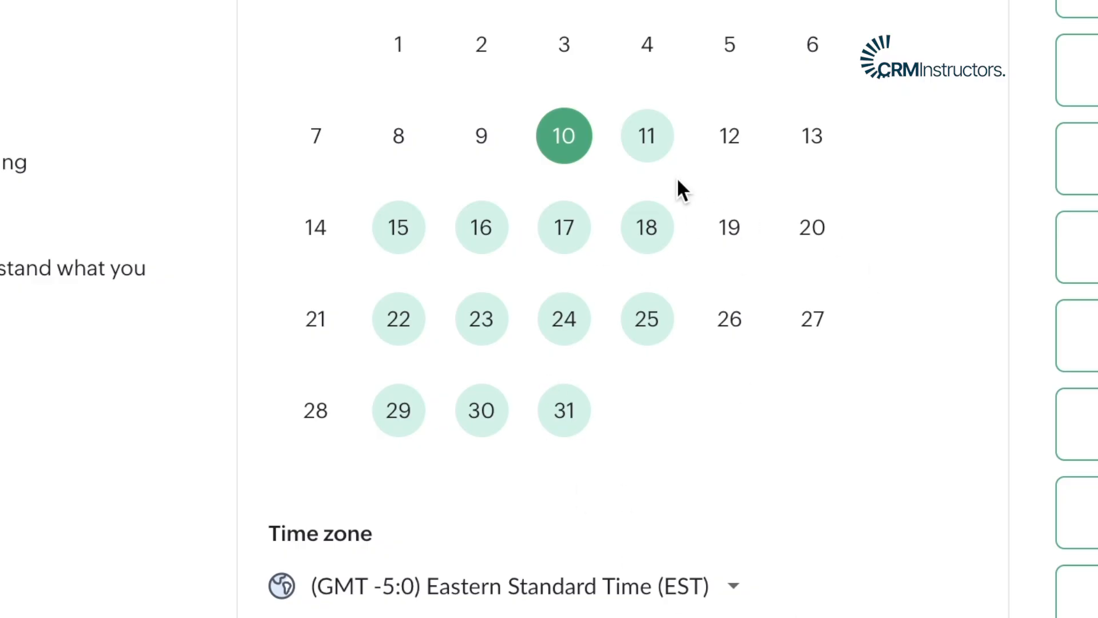
- Check availability for December 18 and 30, then close the Share/Embed dialog
{"action": "left_click", "coordinate": [633, 237]}
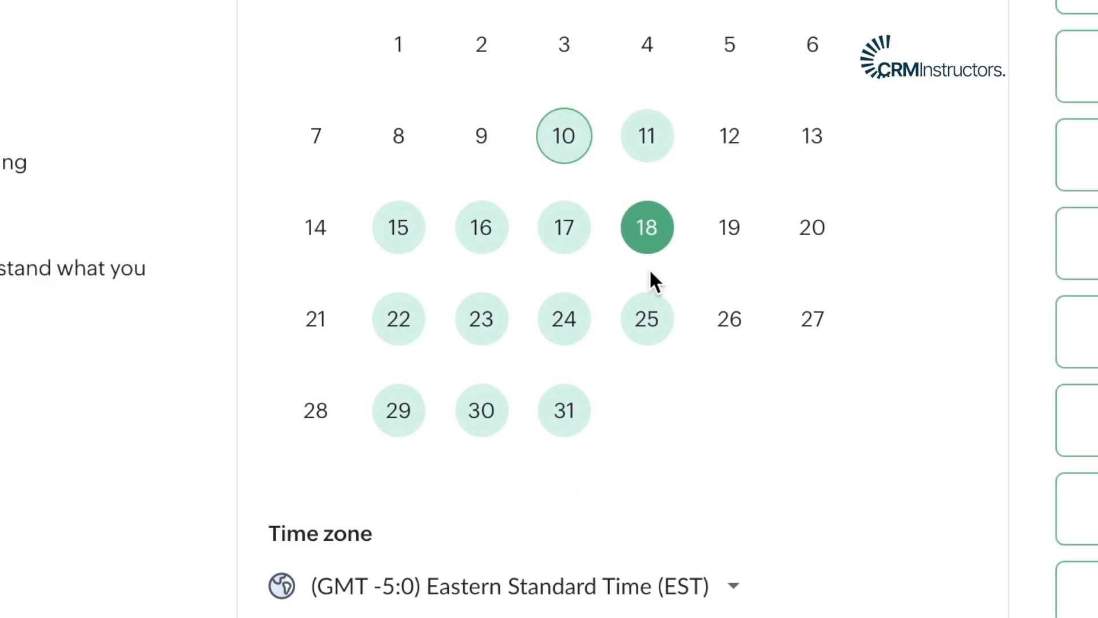
{"action": "left_click", "coordinate": [500, 407]}
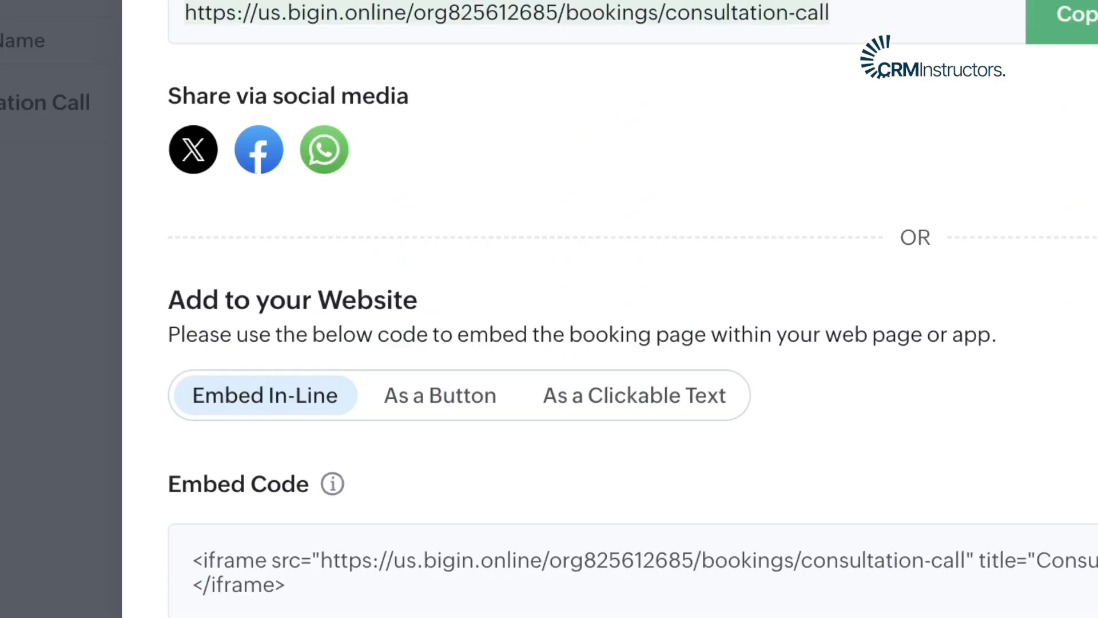
{"action": "key", "text": "Escape"}
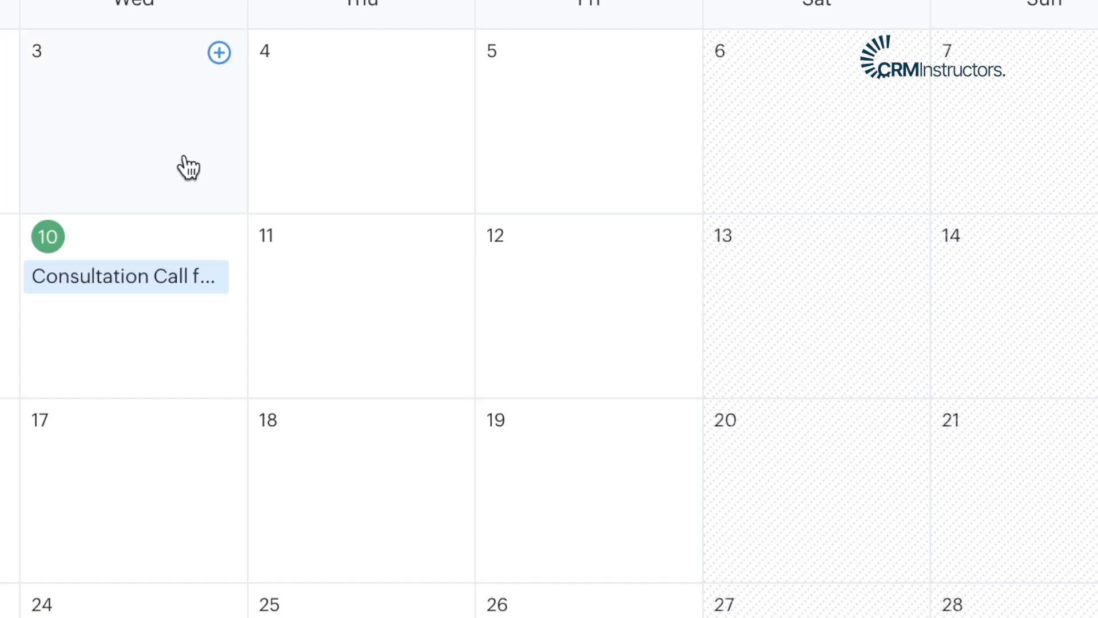
- Open the December 10 Consultation Call in the Event Details panel
{"action": "left_click", "coordinate": [142, 294]}
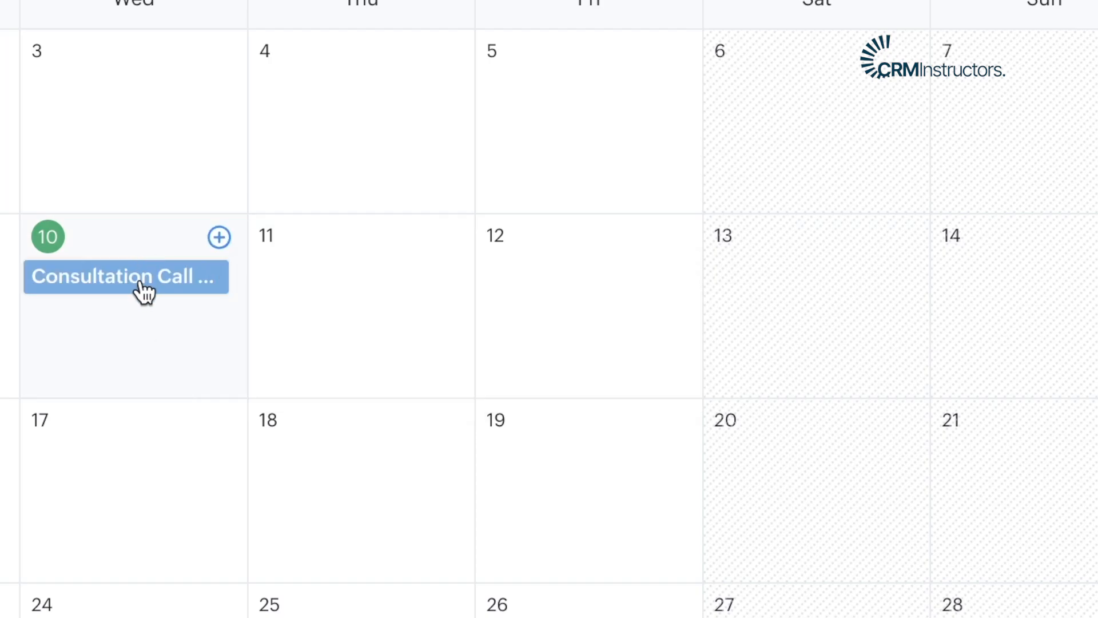
{"action": "left_click", "coordinate": [122, 286]}
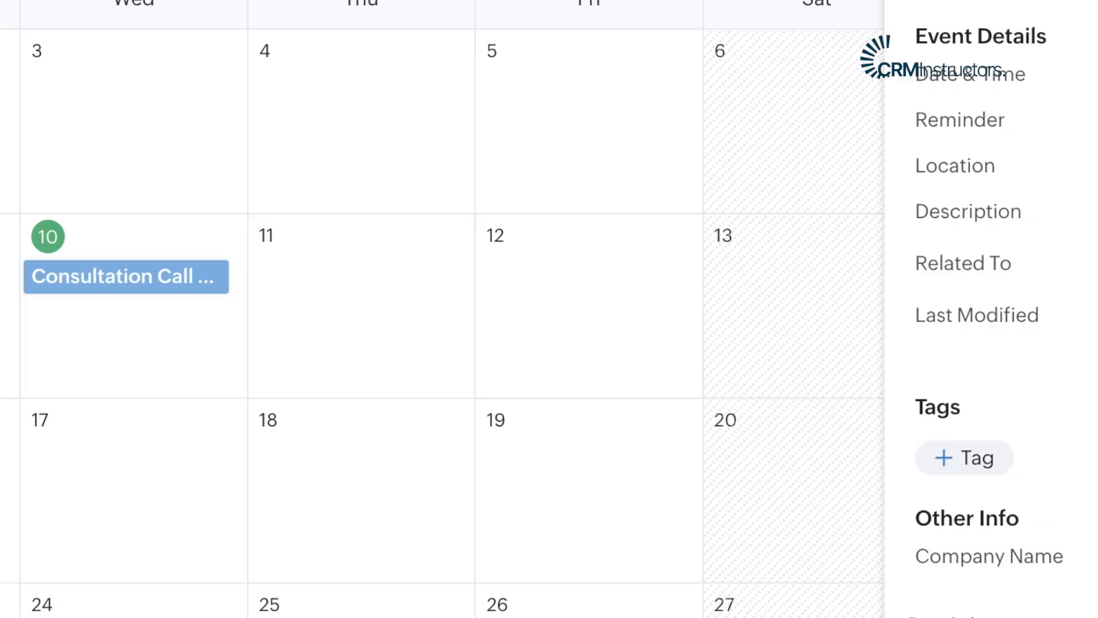
- Close the side panel and review the event's date and time, participants and notes
{"action": "key", "text": "Escape"}
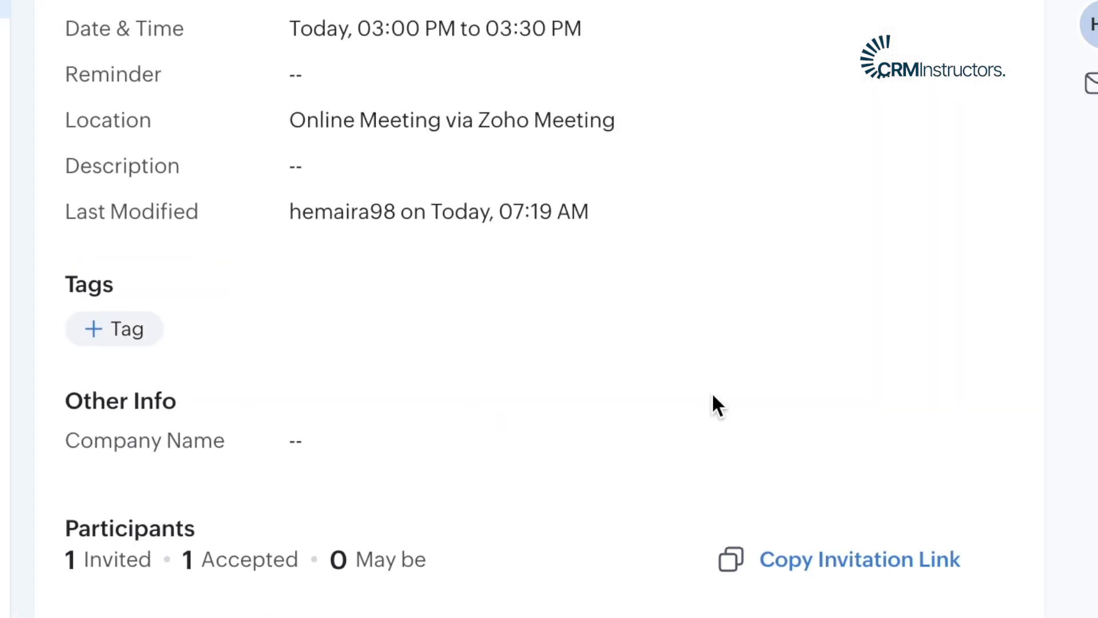
{"action": "scroll", "coordinate": [801, 461], "scroll_direction": "down", "scroll_amount": 5}
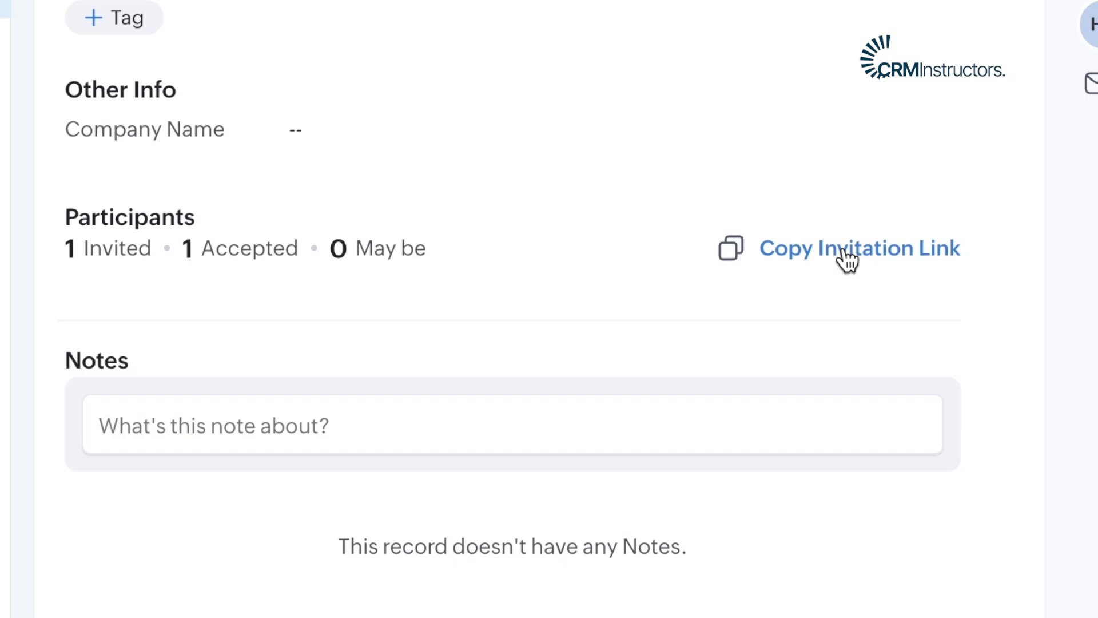
{"action": "scroll", "coordinate": [846, 261], "scroll_direction": "up", "scroll_amount": 5}
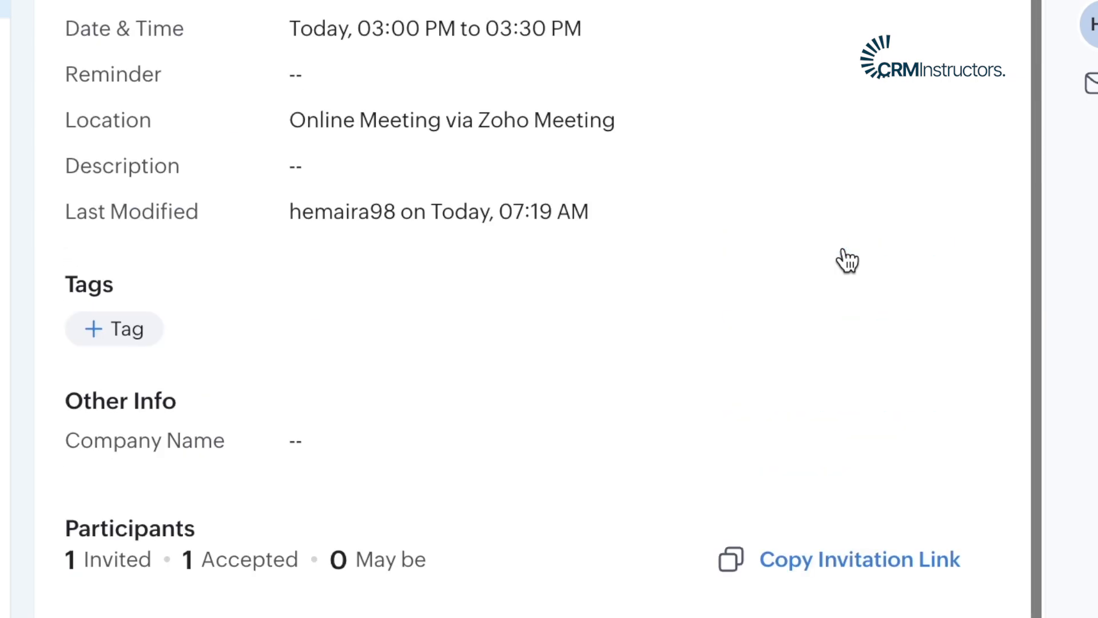